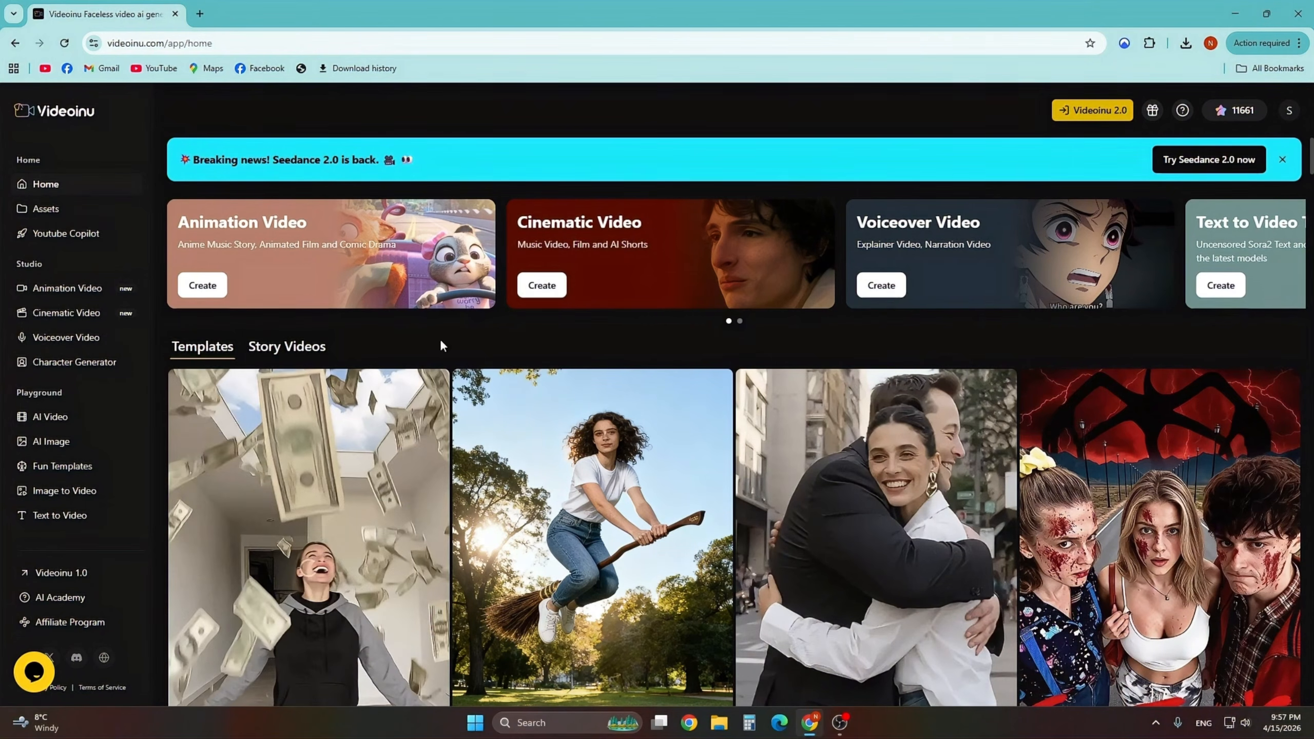
- Open the AI Image generator and review its model list, keeping Nano Banana Pro
{"action": "left_click", "coordinate": [71, 446]}
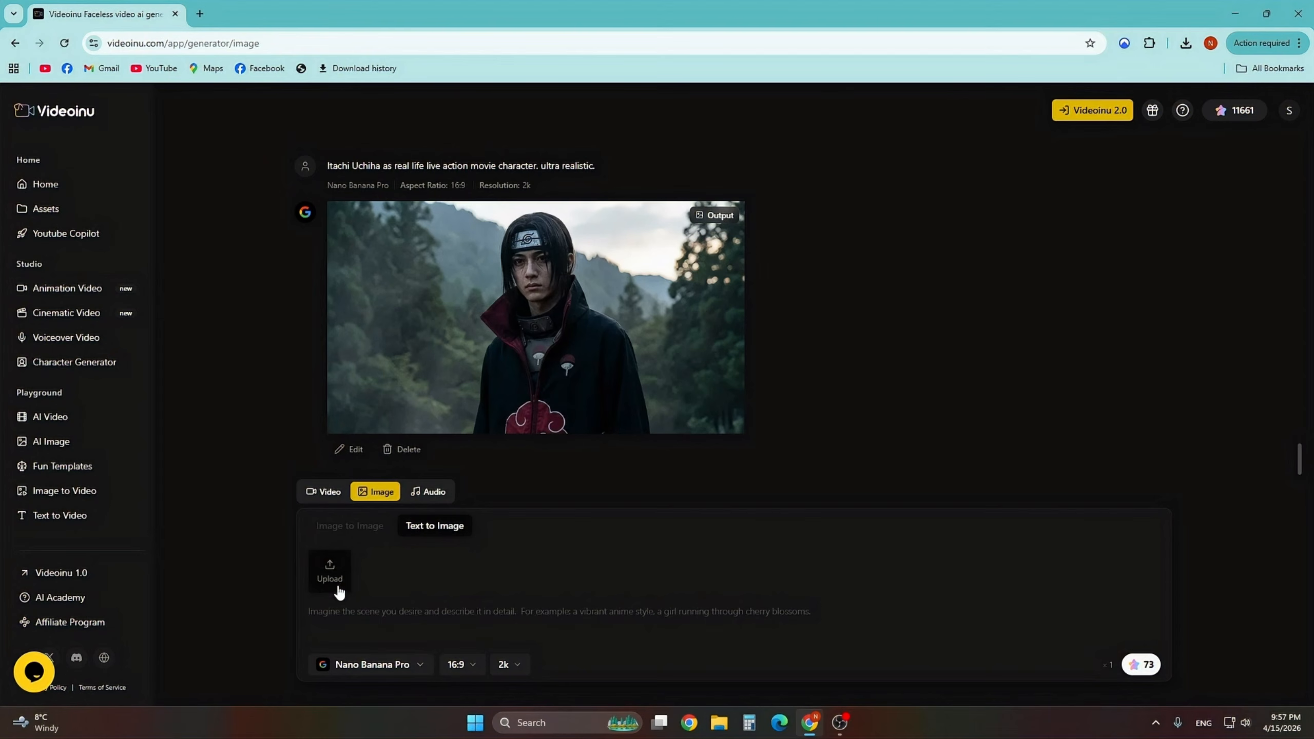
{"action": "left_click", "coordinate": [370, 677]}
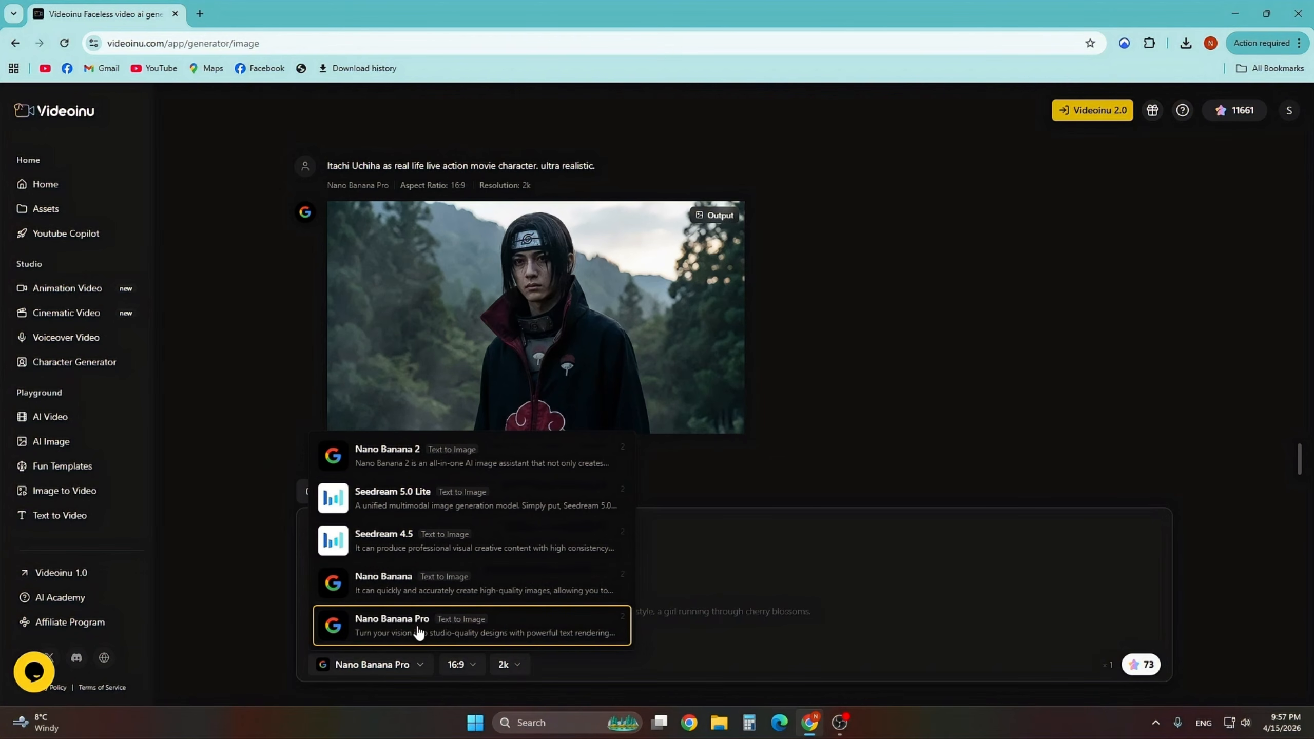
{"action": "left_click", "coordinate": [345, 665]}
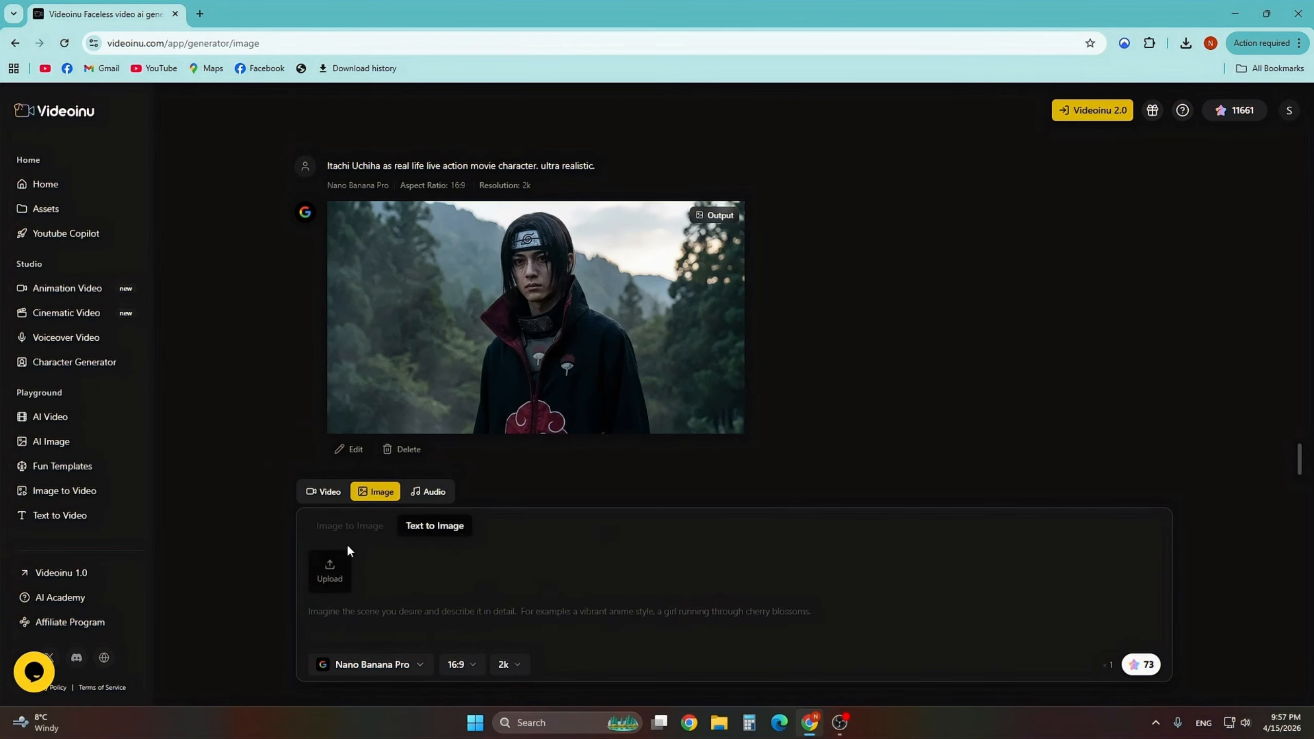
- Switch to Video mode and browse the available video models such as Kling 3.0 Pro
{"action": "left_click", "coordinate": [318, 498]}
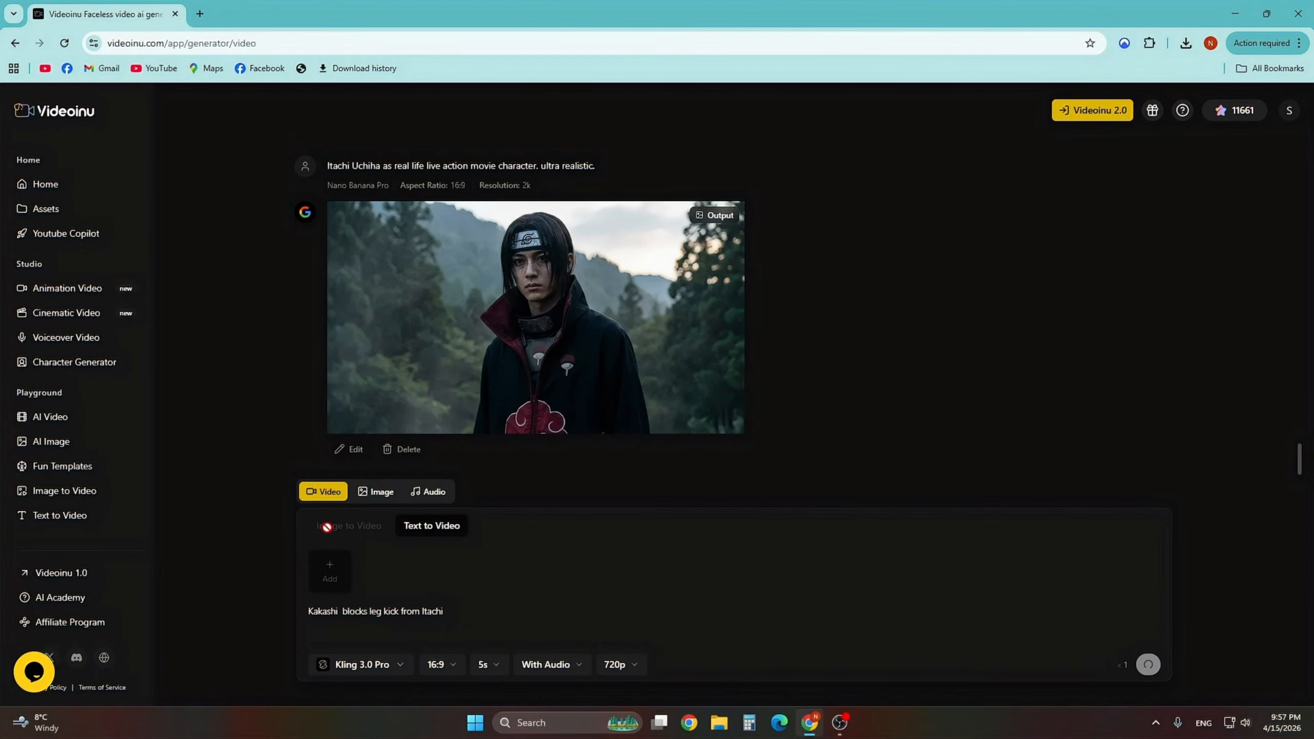
{"action": "left_click", "coordinate": [359, 667]}
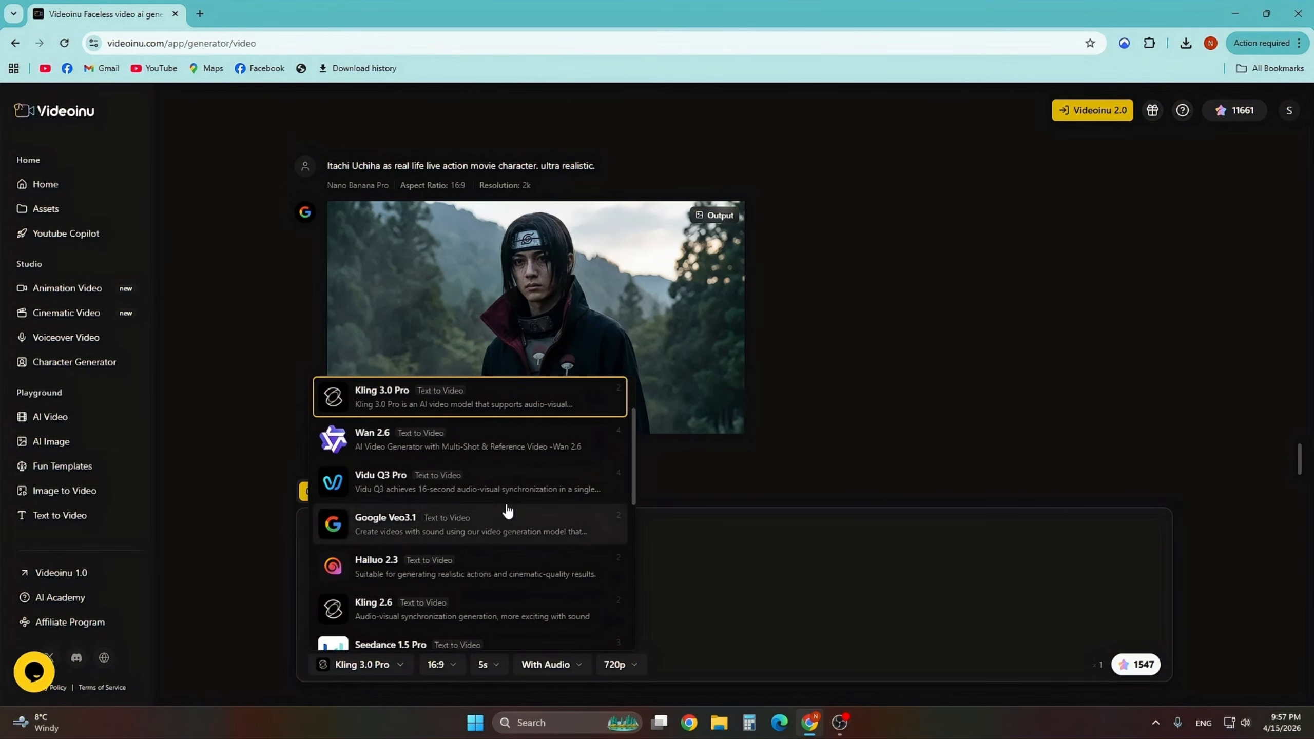
{"action": "scroll", "coordinate": [524, 496], "scroll_direction": "down", "scroll_amount": 2}
{"action": "scroll", "coordinate": [524, 499], "scroll_direction": "down", "scroll_amount": 7}
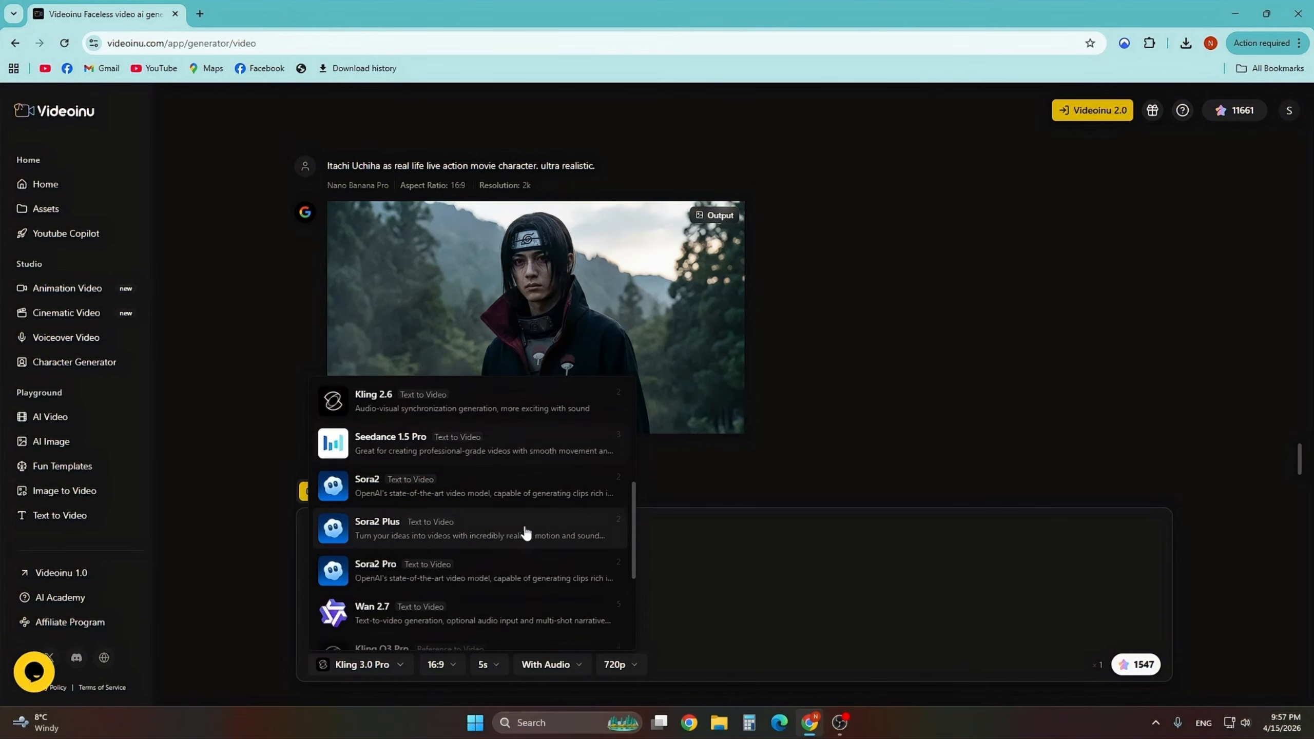
{"action": "scroll", "coordinate": [510, 546], "scroll_direction": "up", "scroll_amount": 5}
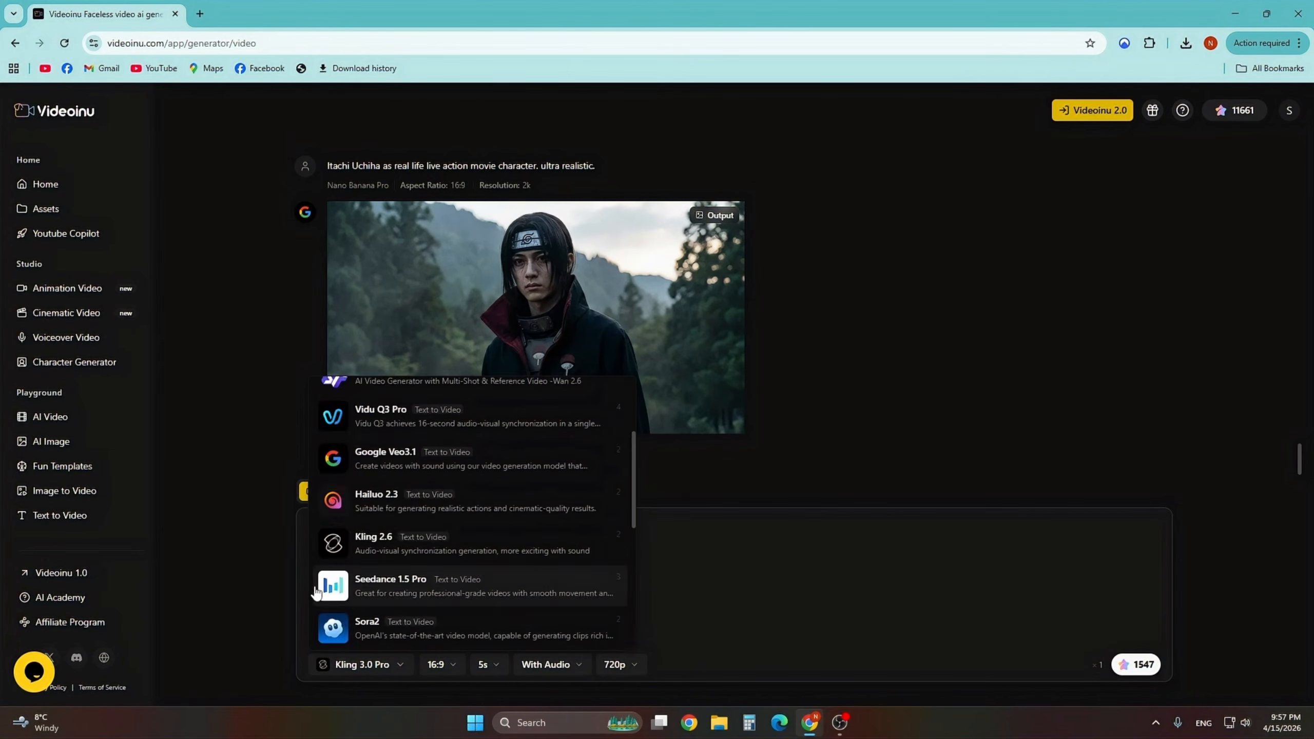
{"action": "left_click", "coordinate": [292, 574]}
- Switch to Audio mode and select the Suno V5 music generation model
{"action": "left_click", "coordinate": [438, 495]}
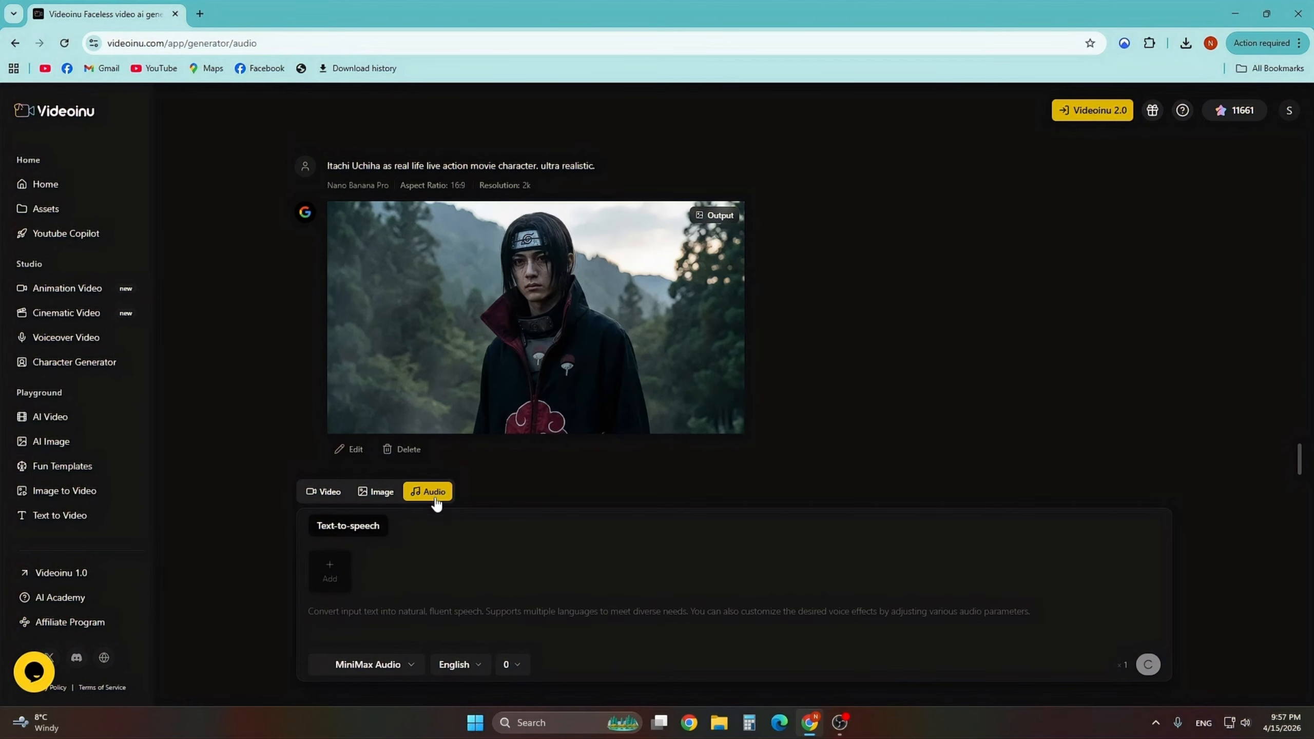
{"action": "left_click", "coordinate": [362, 666]}
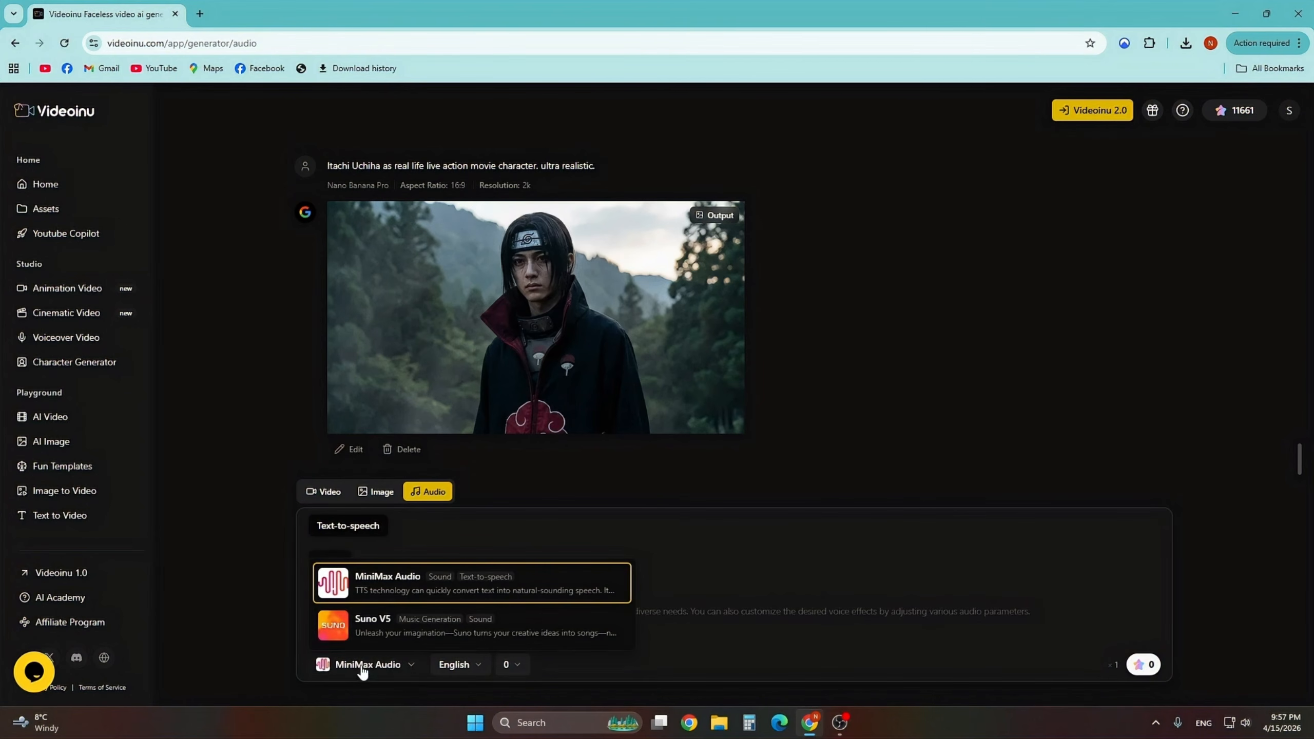
{"action": "left_click", "coordinate": [370, 635]}
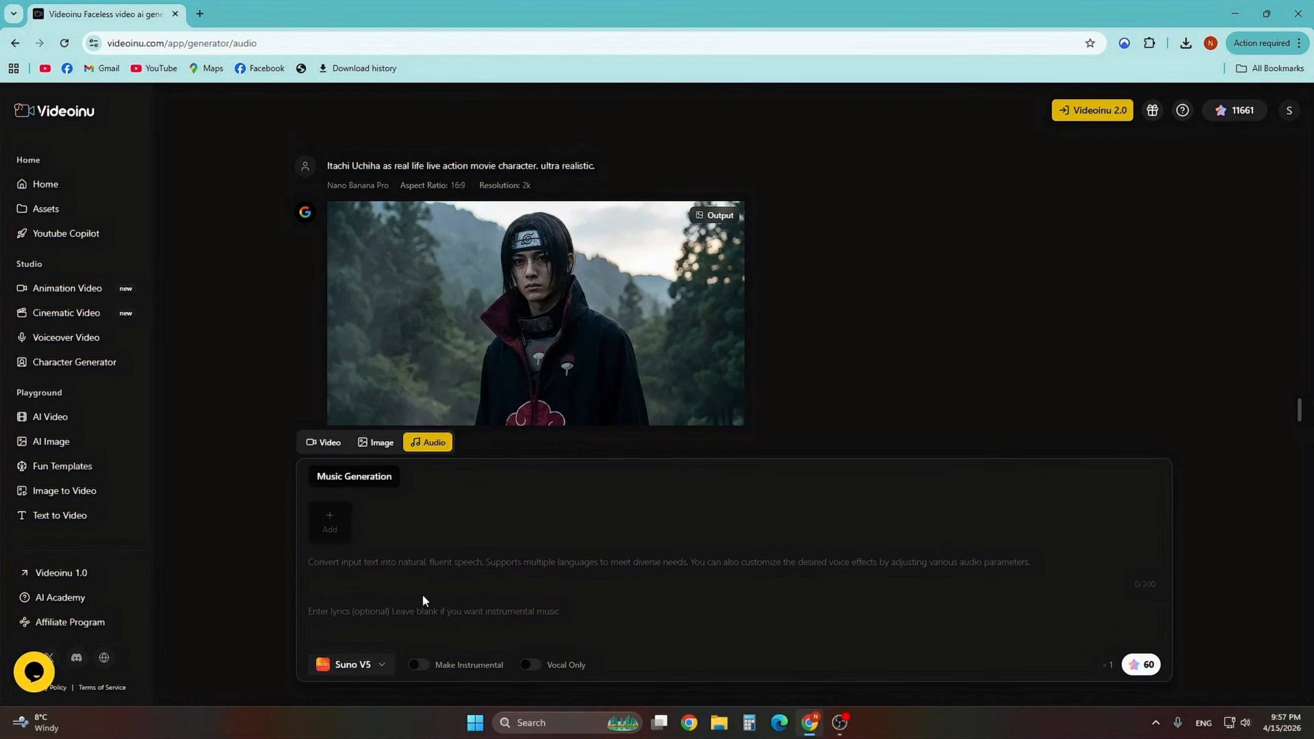
- Return to Image mode and scroll through the earlier generated images in the history
{"action": "left_click", "coordinate": [365, 448]}
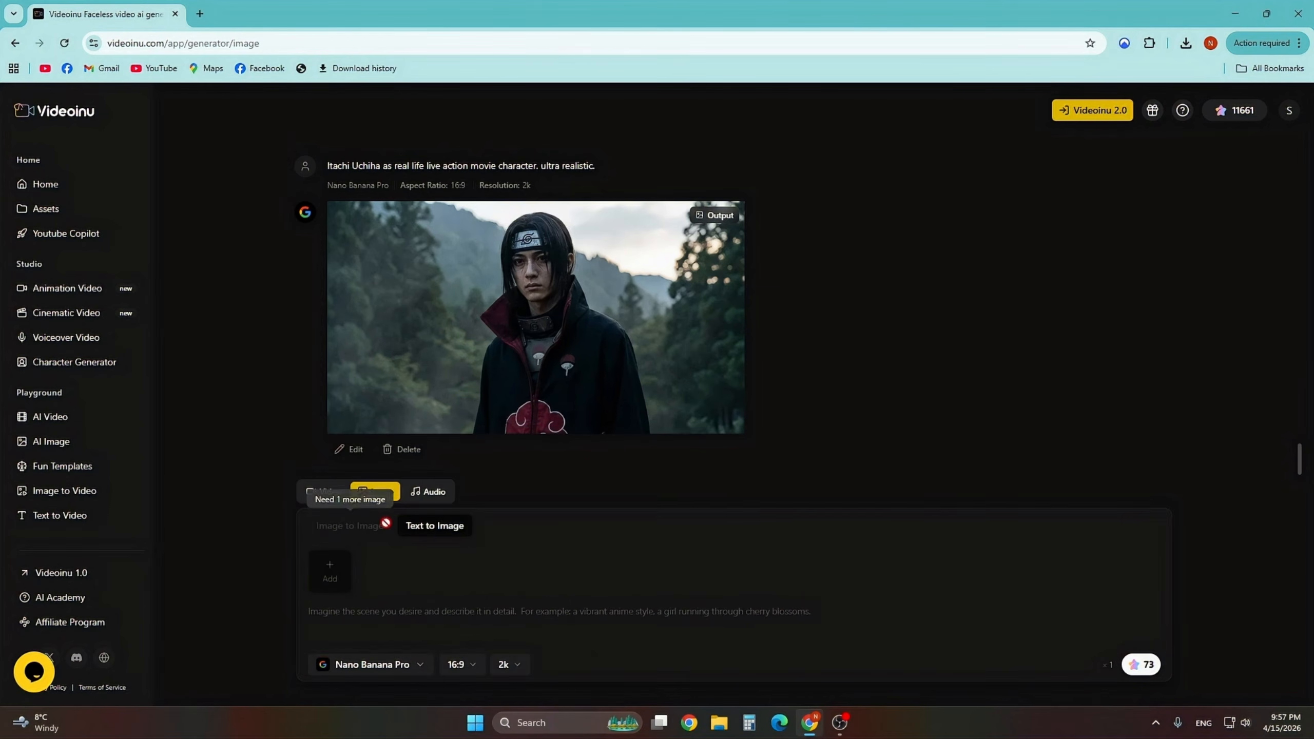
{"action": "left_click", "coordinate": [452, 619]}
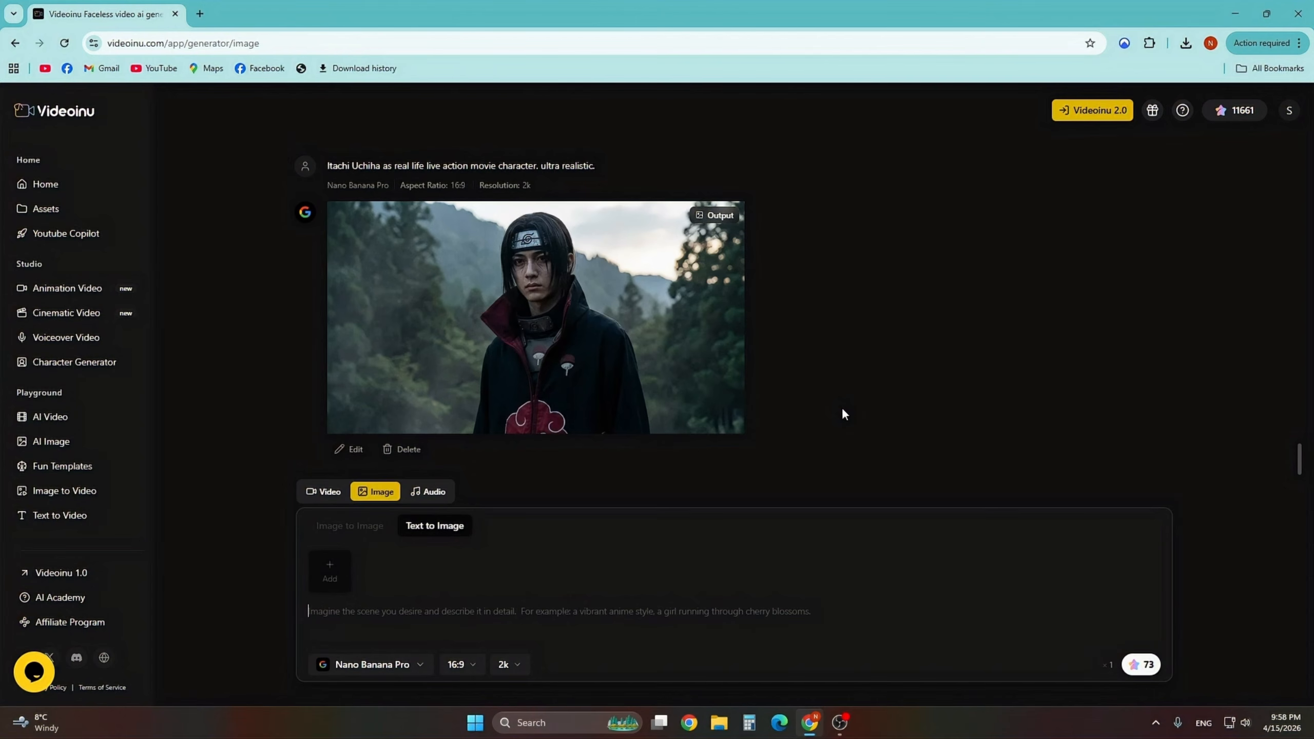
{"action": "scroll", "coordinate": [842, 413], "scroll_direction": "up", "scroll_amount": 5}
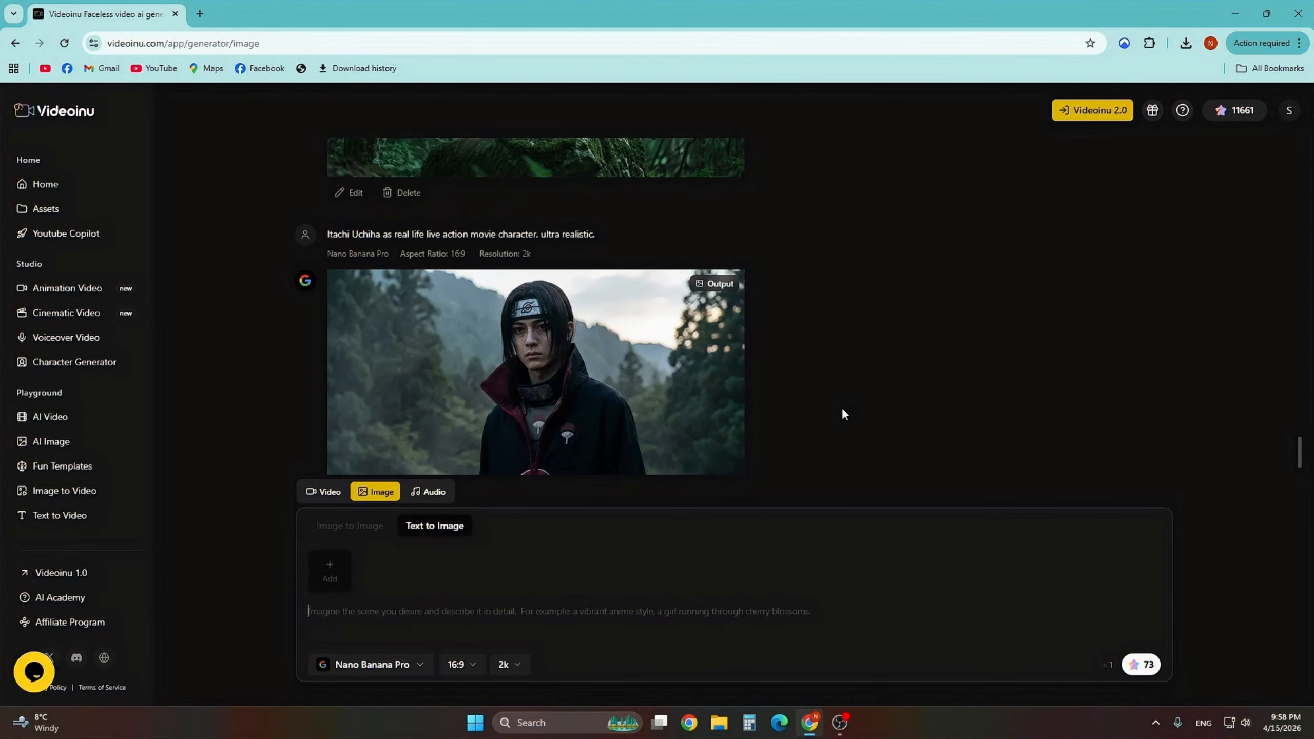
{"action": "mouse_move", "coordinate": [662, 333]}
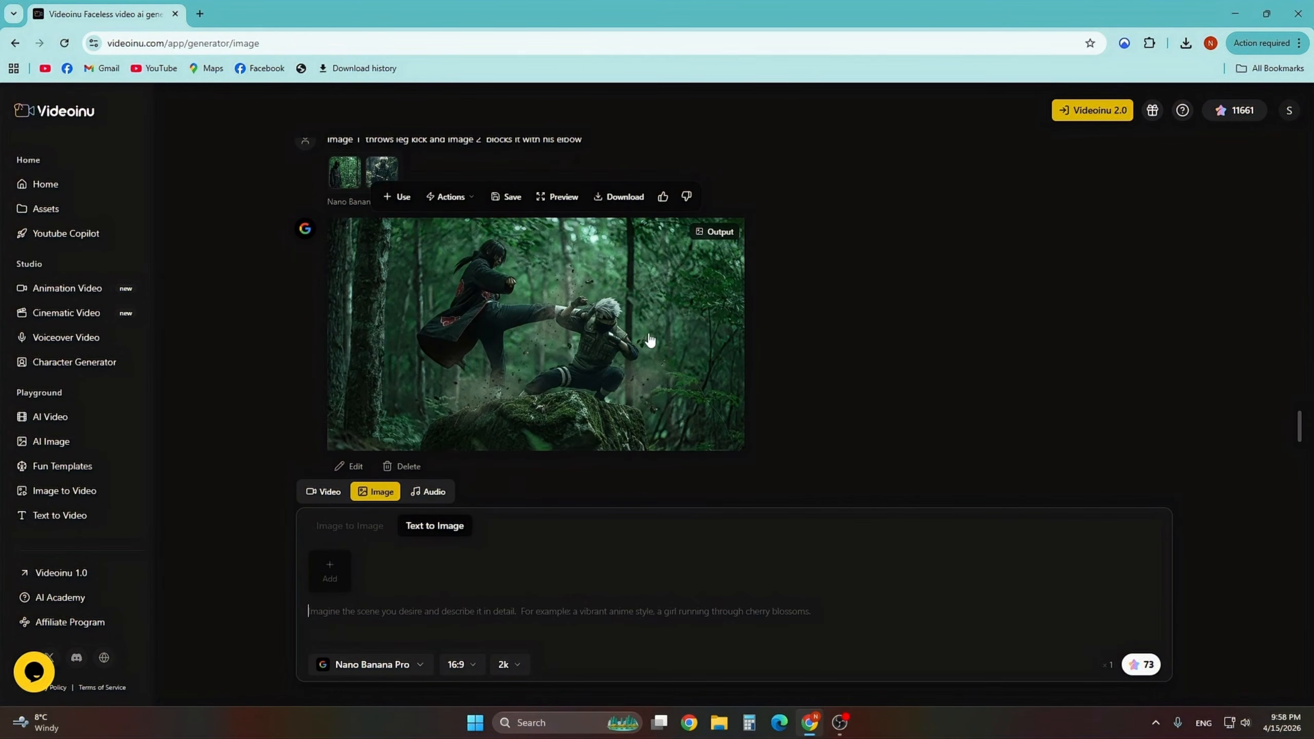
{"action": "scroll", "coordinate": [669, 332], "scroll_direction": "down", "scroll_amount": 5}
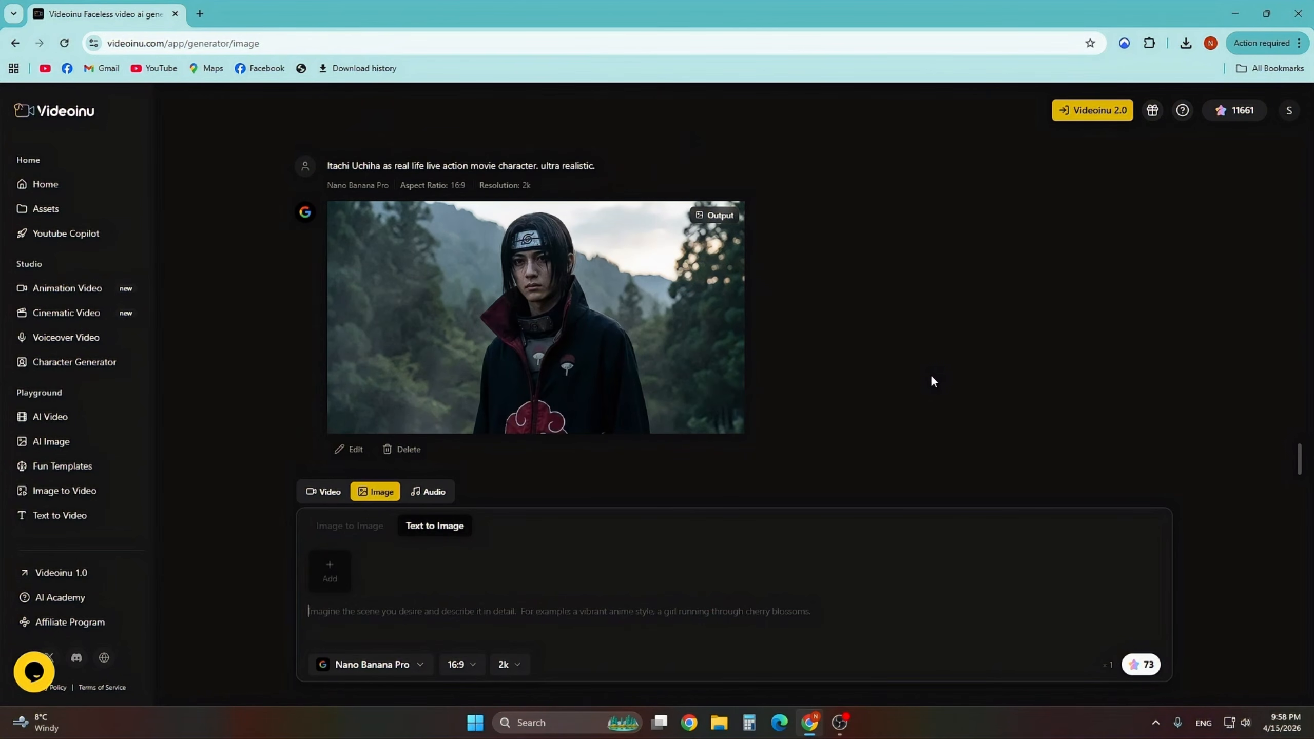
{"action": "scroll", "coordinate": [915, 357], "scroll_direction": "up", "scroll_amount": 1}
{"action": "scroll", "coordinate": [897, 354], "scroll_direction": "down", "scroll_amount": 1}
- Generate an image from the prompt 'Kakashi Hatake from Naruto Shippuden as real life live action movie character. Ultra Realistic'
{"action": "type", "text": "Kakashi"}
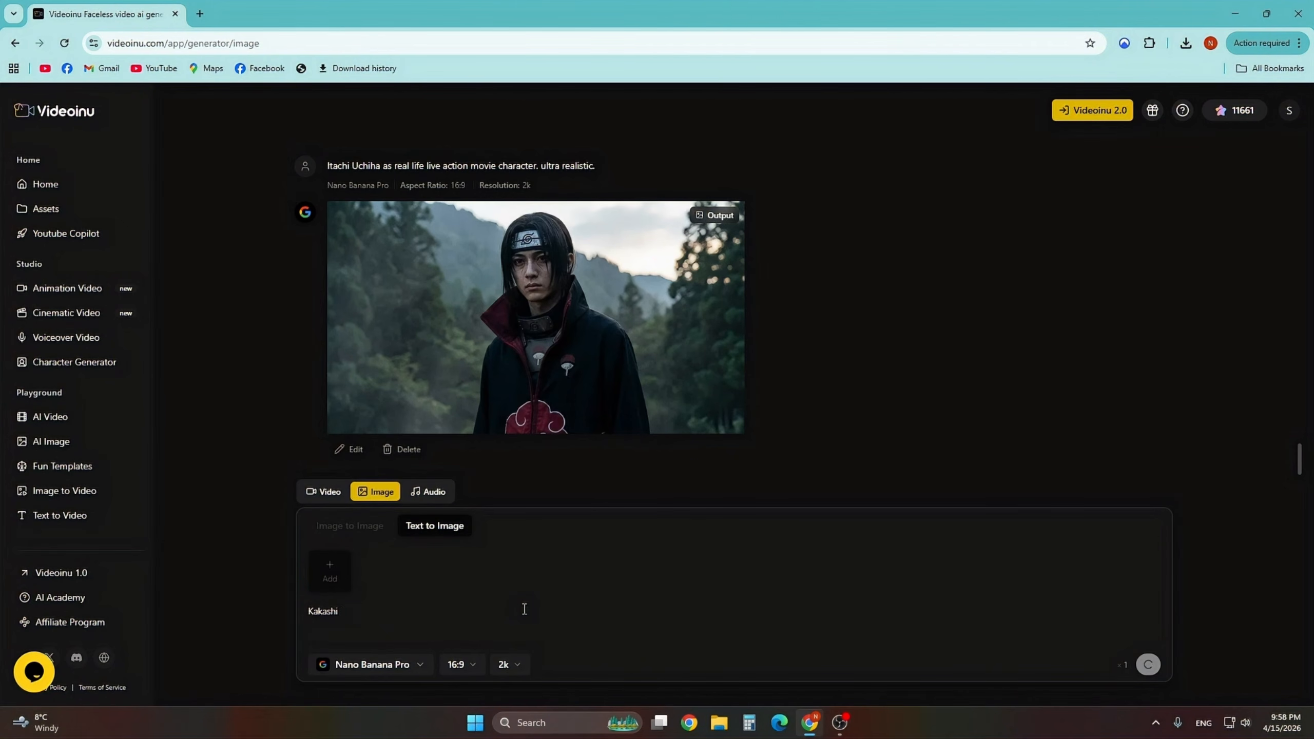
{"action": "type", "text": " Hatake from Naruto Shippuden as real life"}
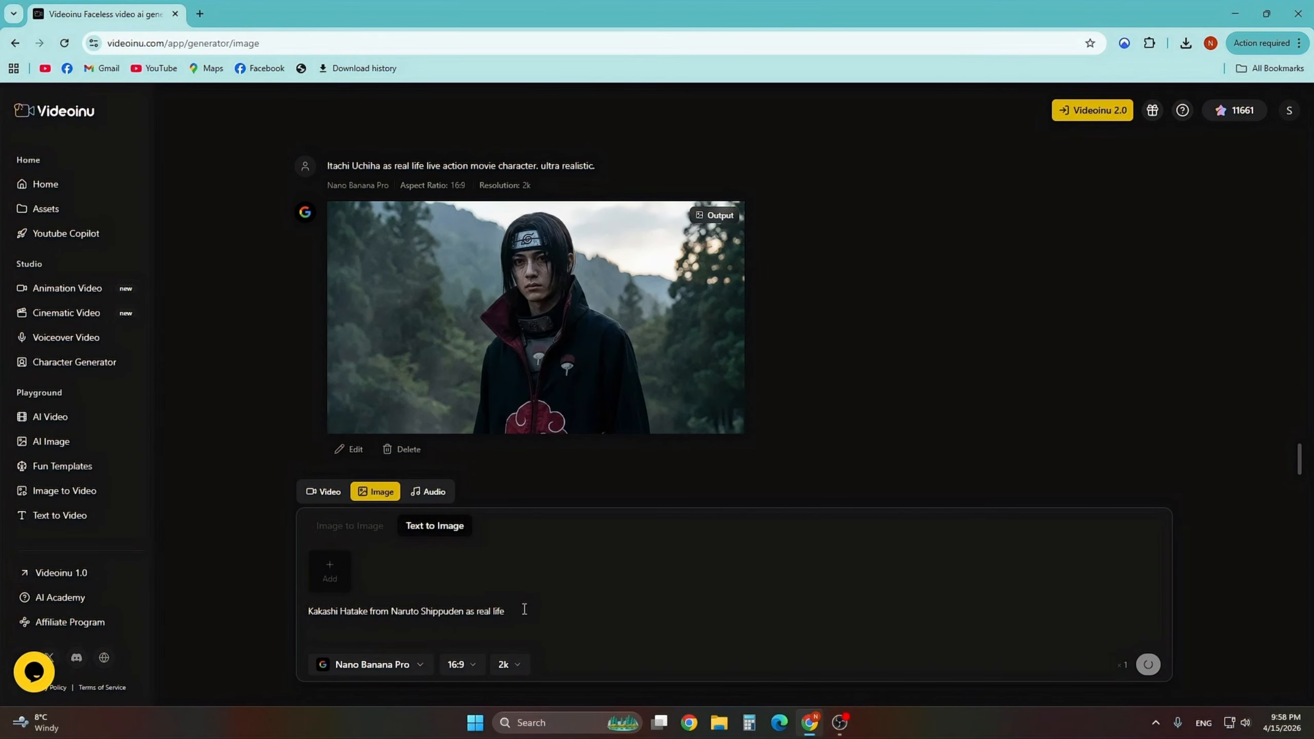
{"action": "type", "text": " live action movie character. Ultra Realistic"}
{"action": "left_click", "coordinate": [1140, 665]}
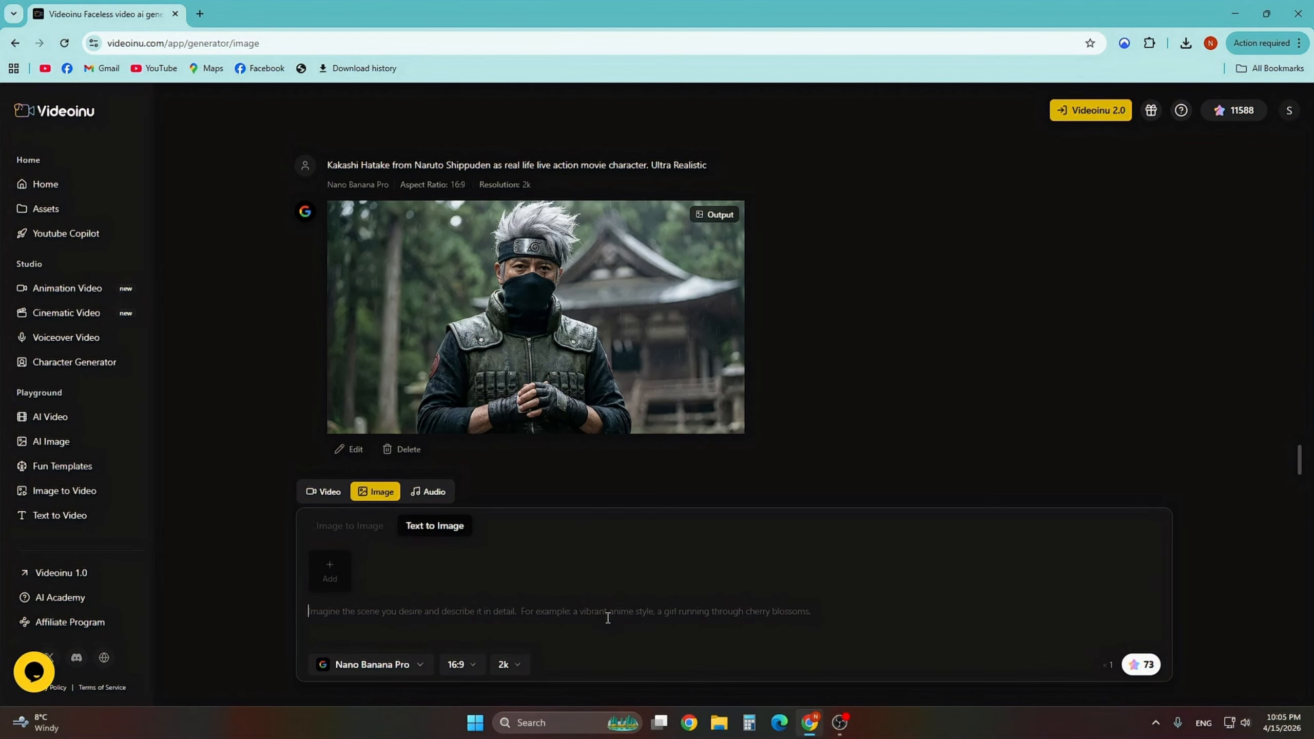
- Add the Kakashi and Itachi images as inputs for an Image to Image generation
{"action": "left_click", "coordinate": [399, 181]}
{"action": "scroll", "coordinate": [331, 331], "scroll_direction": "up", "scroll_amount": 6}
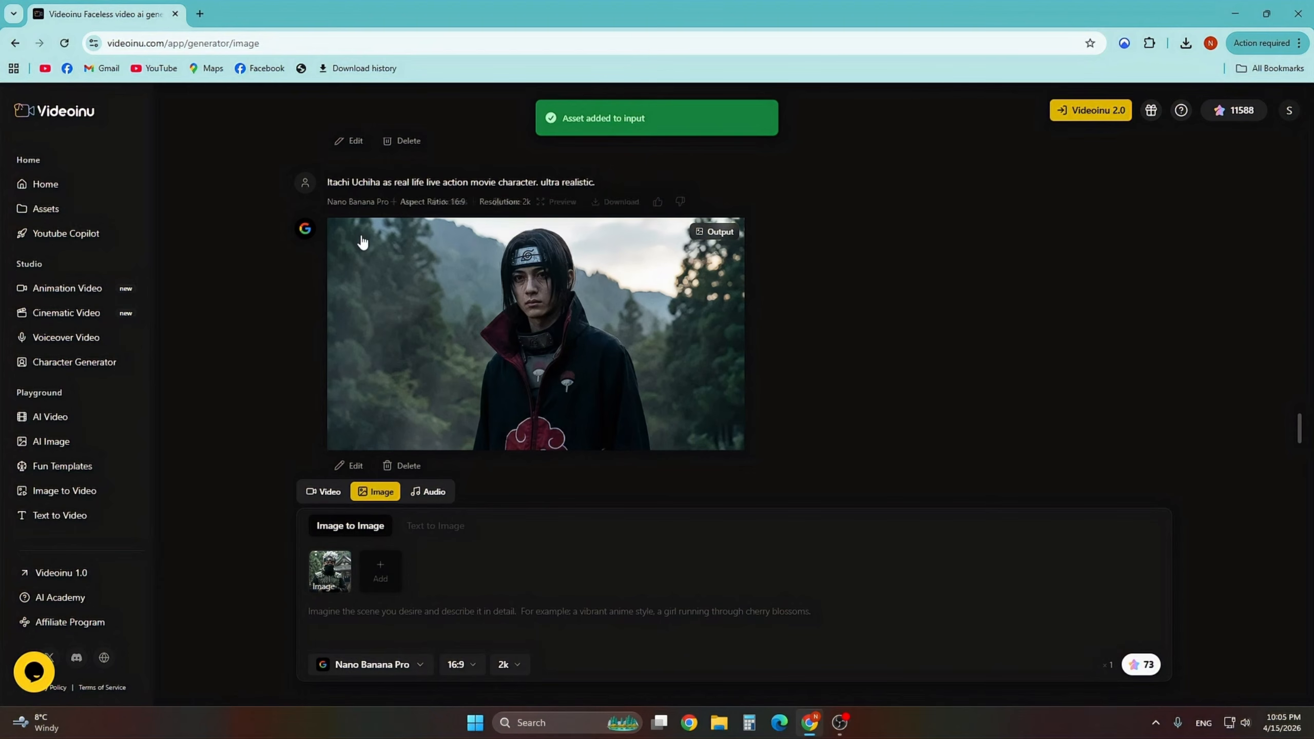
{"action": "left_click", "coordinate": [403, 197]}
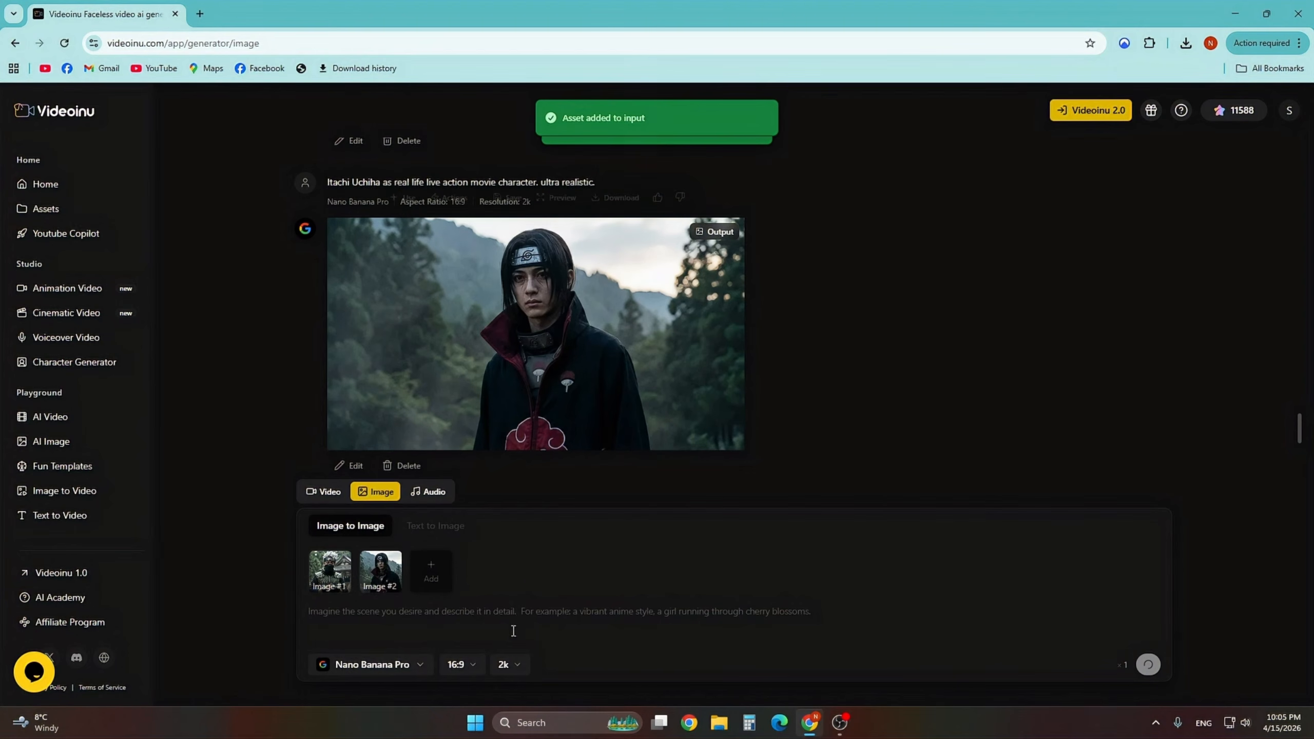
- Begin the prompt with the reference Image 1 is punching Image 2
{"action": "left_click", "coordinate": [430, 617]}
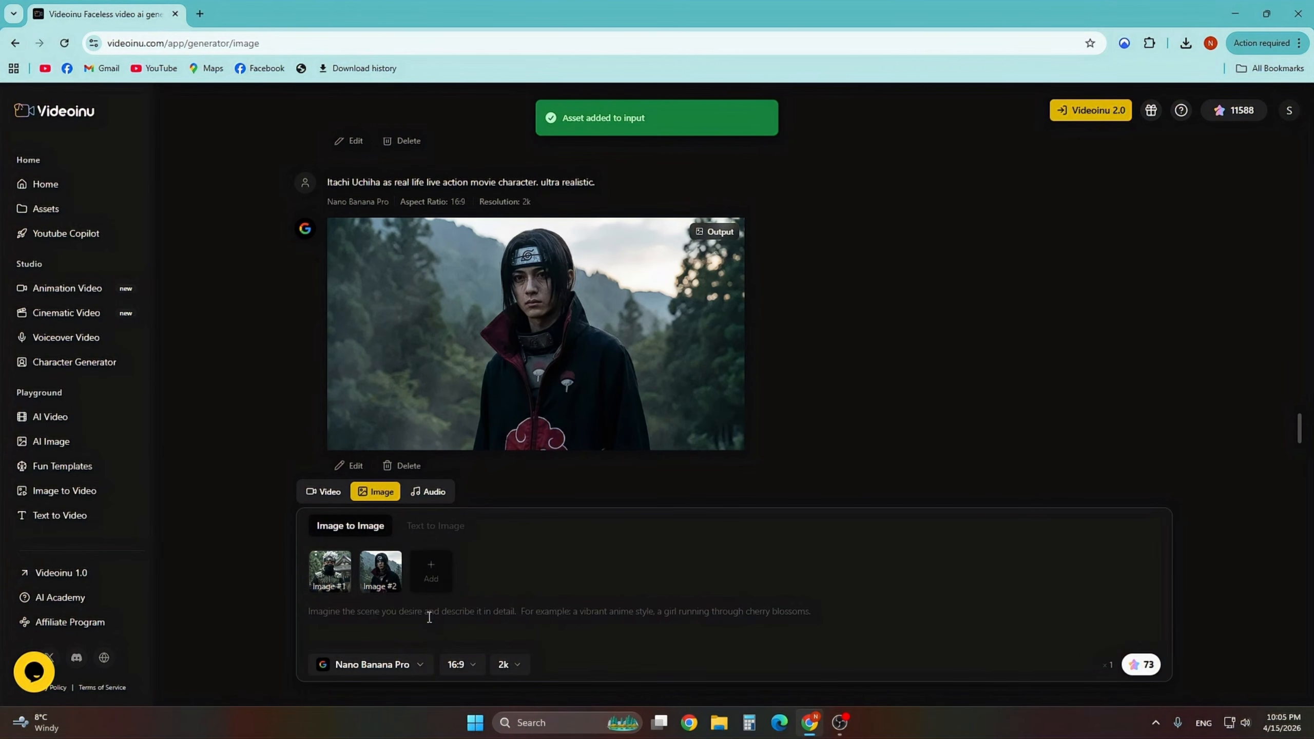
{"action": "type", "text": "@"}
{"action": "key", "text": "Return"}
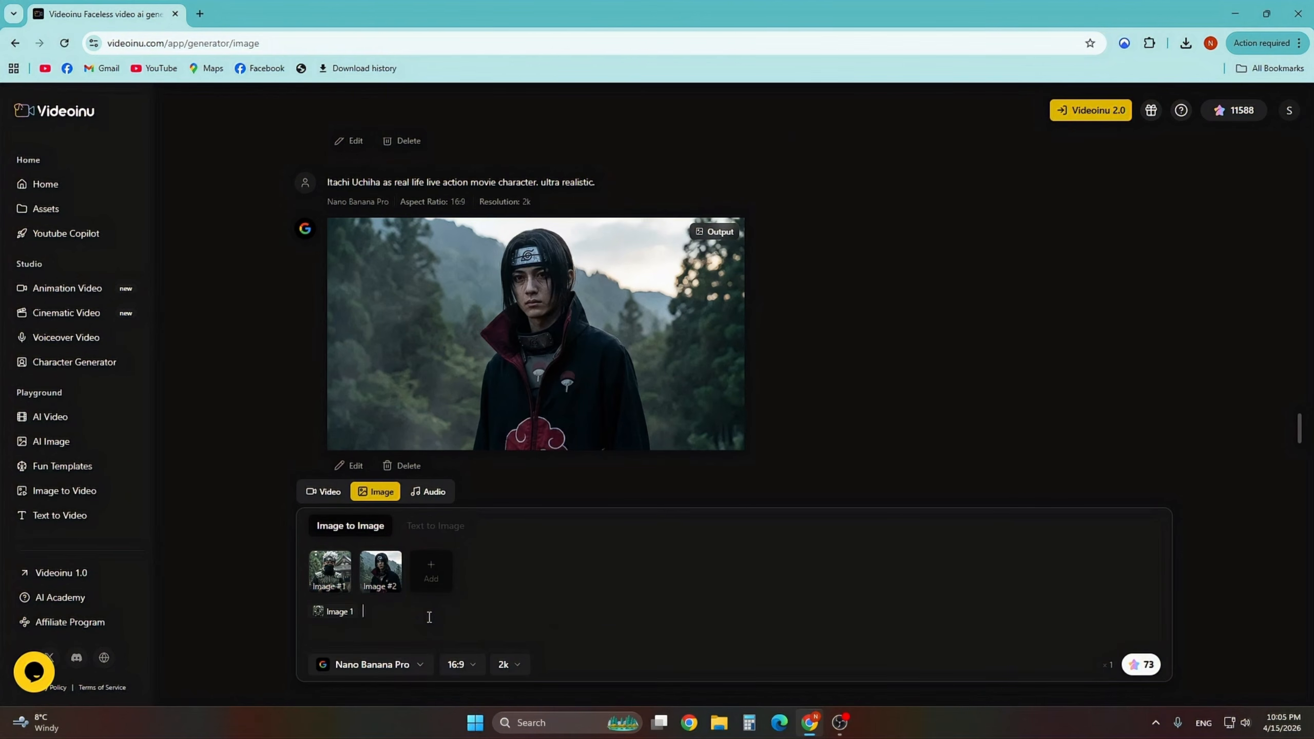
{"action": "type", "text": "is punchin"}
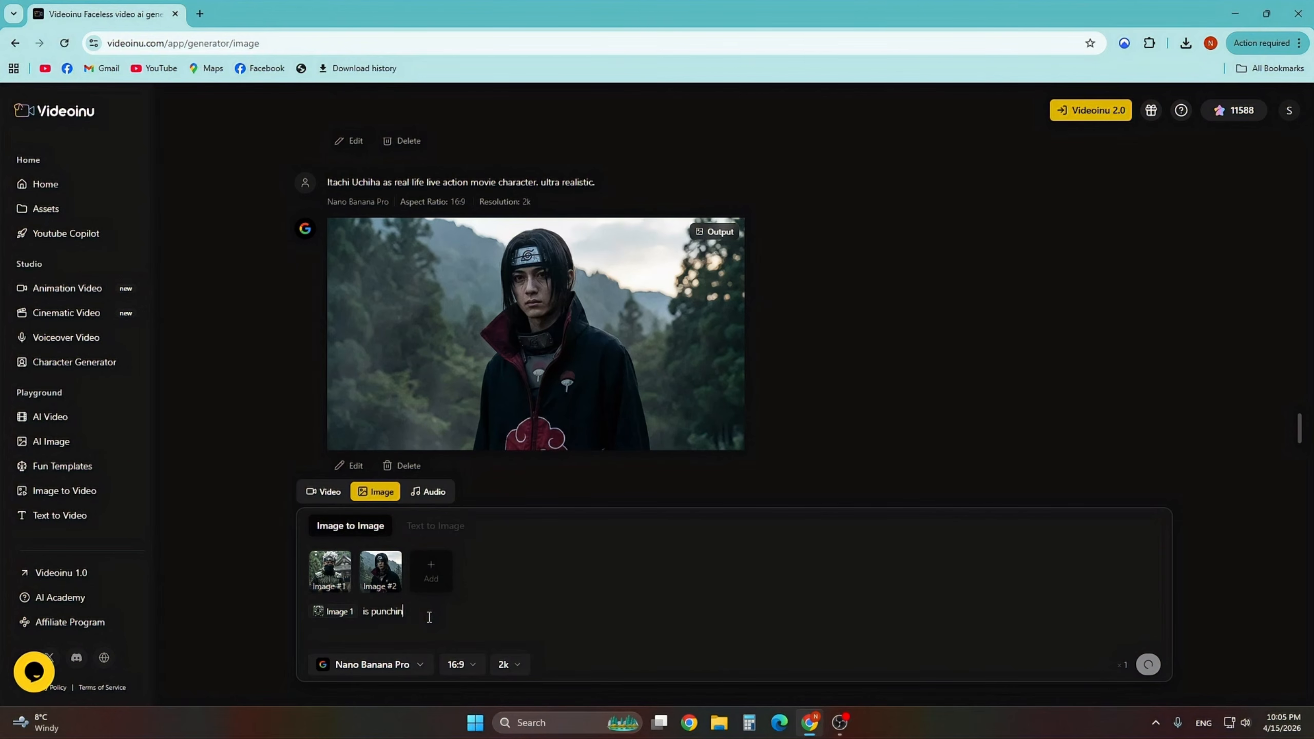
{"action": "type", "text": "g @"}
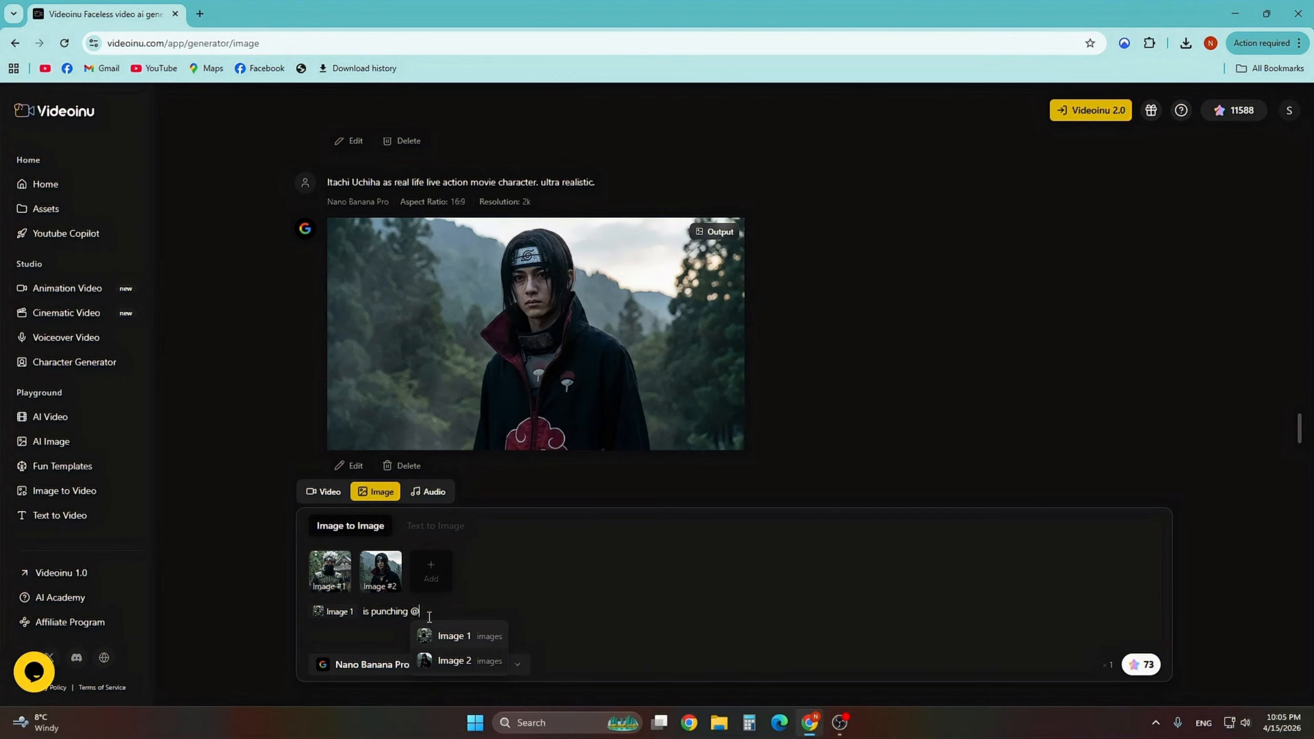
{"action": "key", "text": "Down"}
{"action": "key", "text": "Return"}
- Finish the prompt with 'and Image 2 is blocking punch with his hands crossed' and generate the image
{"action": "type", "text": "age 2 a"}
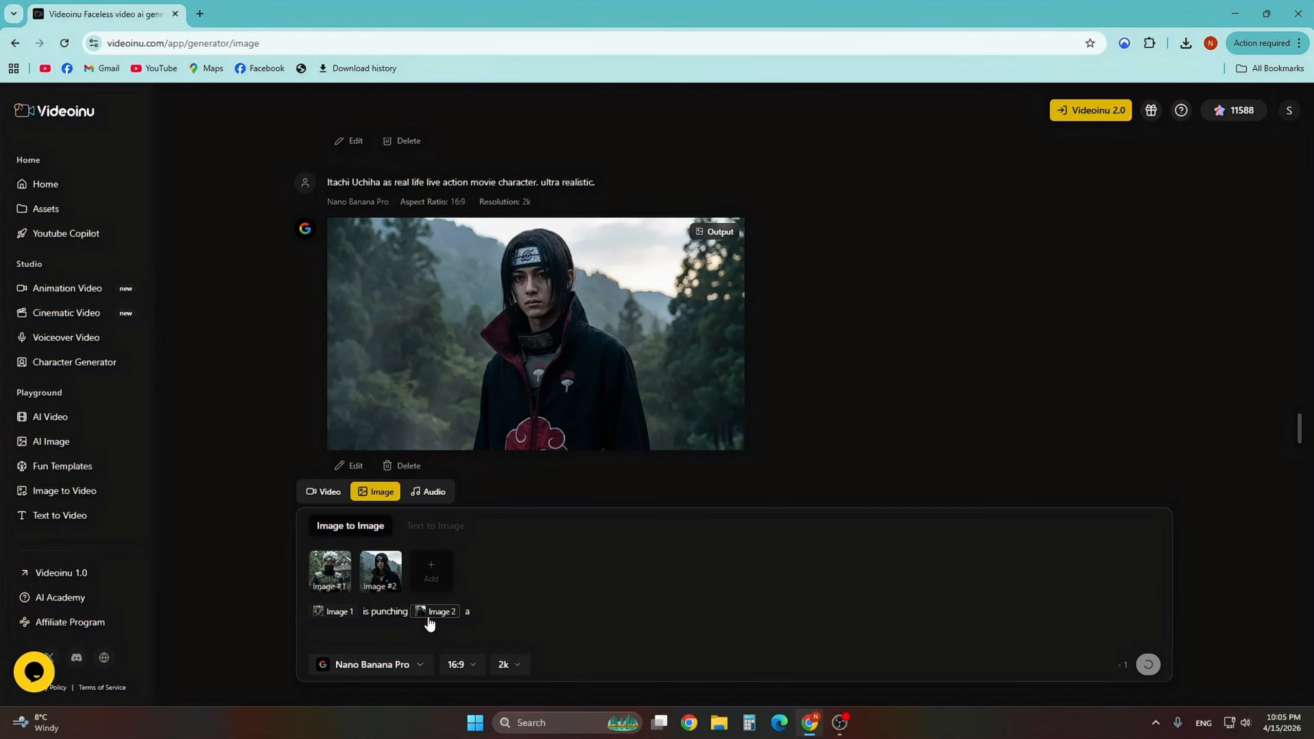
{"action": "type", "text": "nd @"}
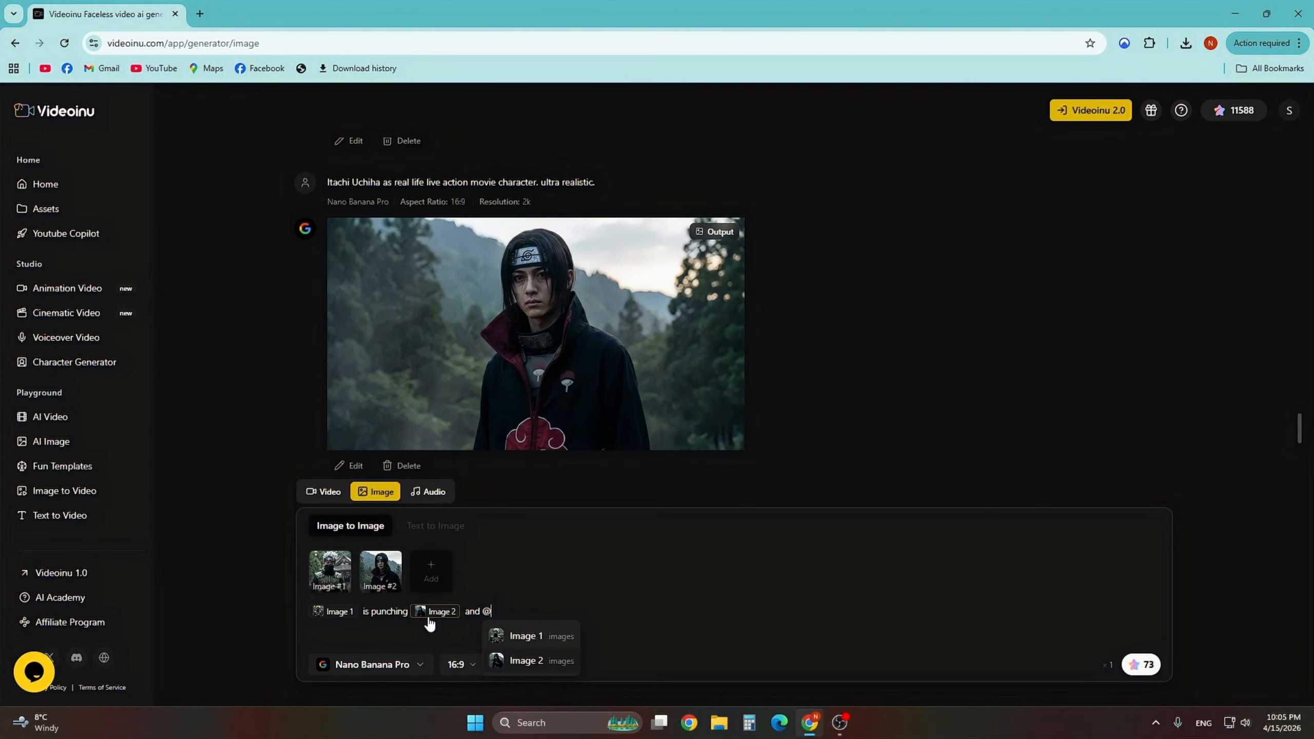
{"action": "key", "text": "Down"}
{"action": "key", "text": "Return"}
{"action": "type", "text": "is blocking"}
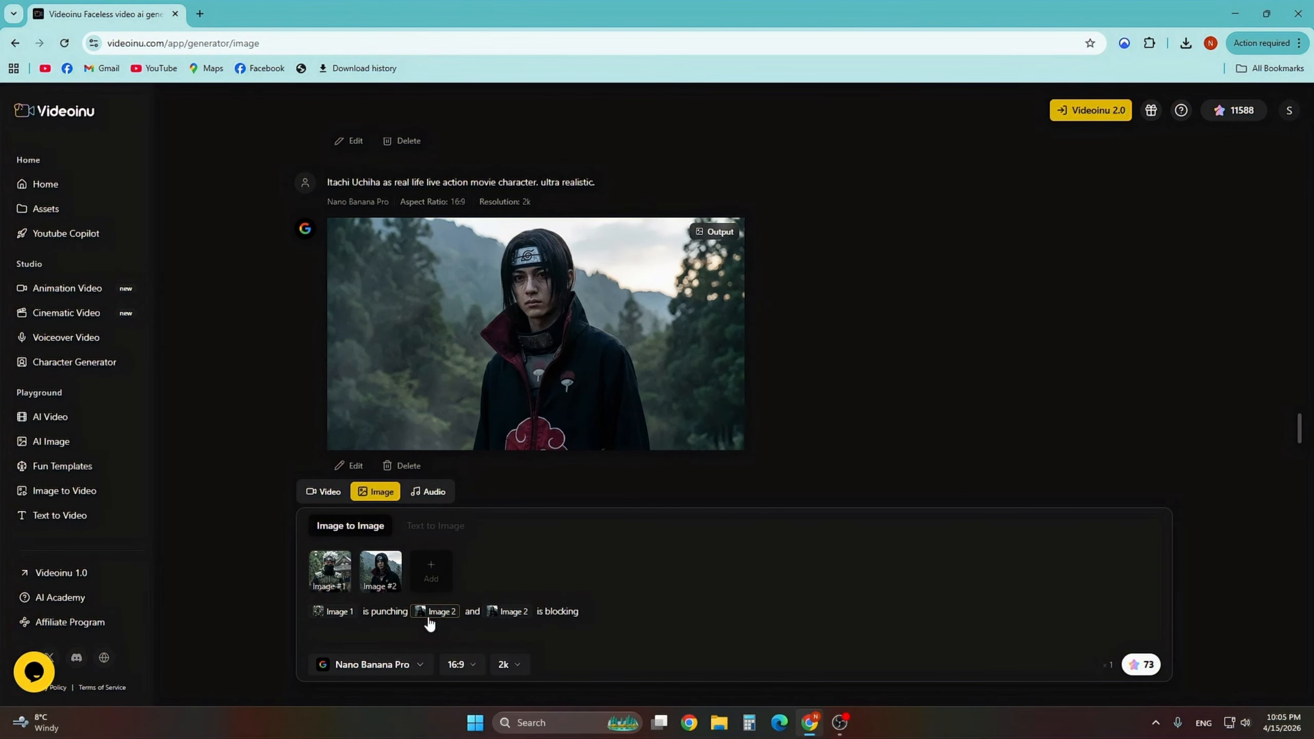
{"action": "type", "text": " punch wi"}
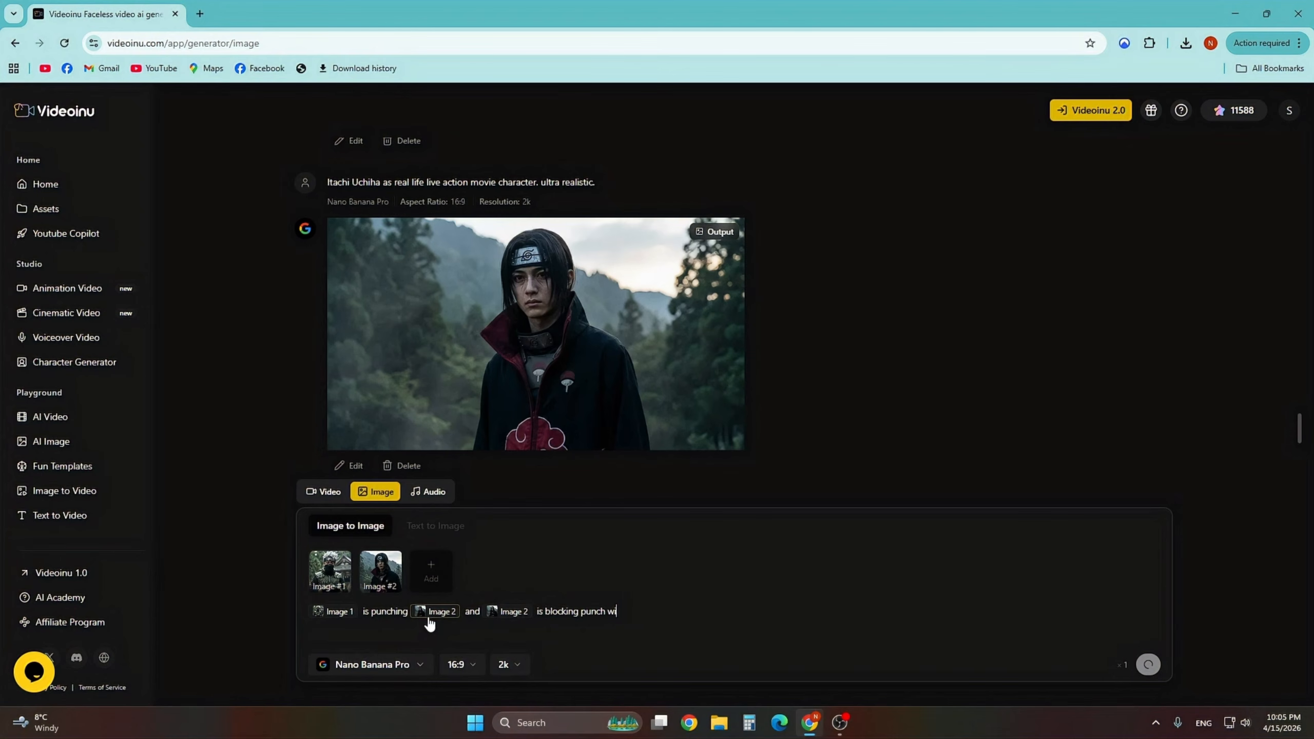
{"action": "type", "text": "th his hands crossed"}
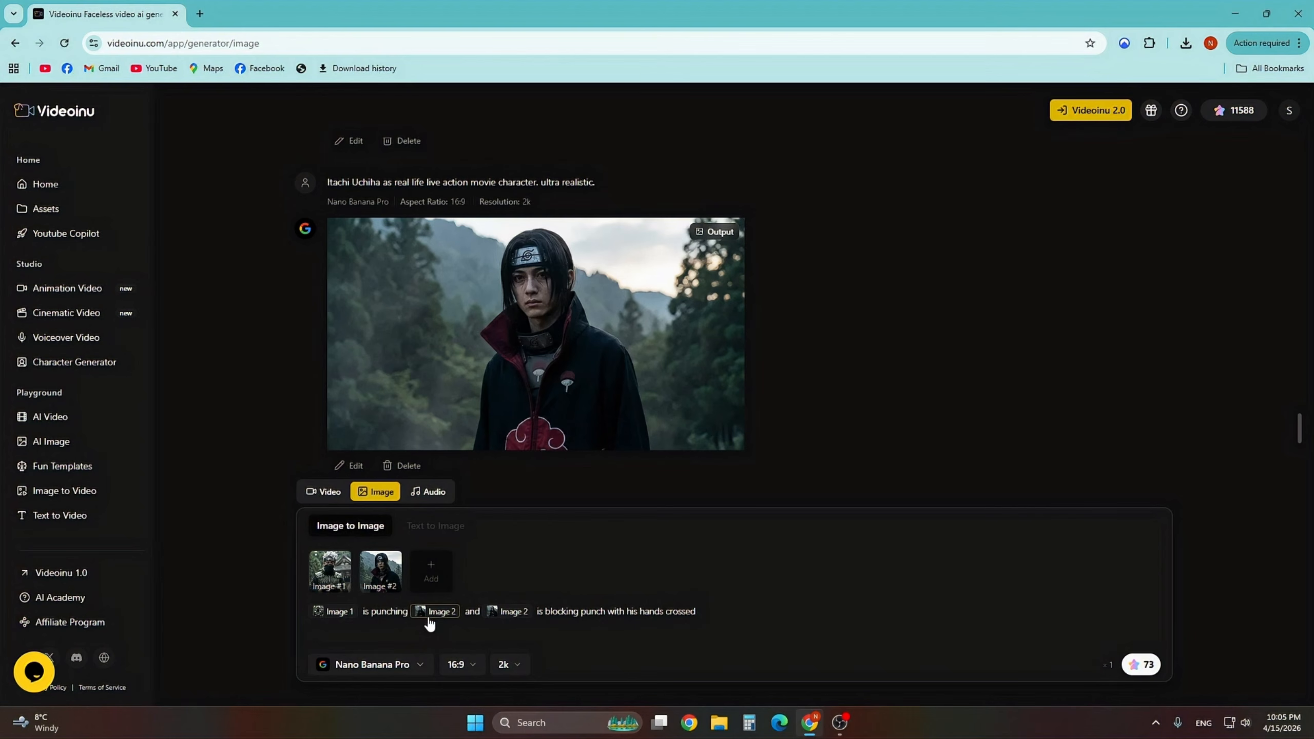
{"action": "left_click", "coordinate": [1141, 664]}
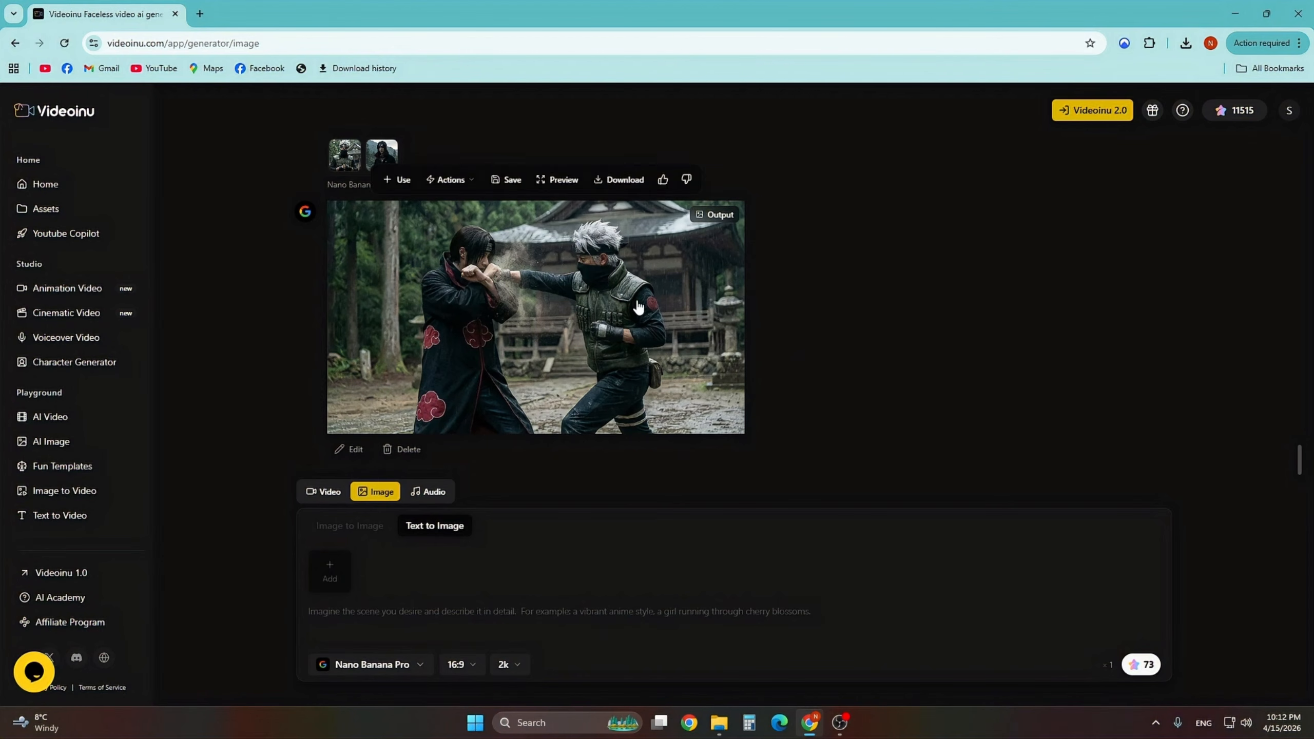
- Use the punching image as input and generate an edit with the prompt 'remove both characters from picture'
{"action": "left_click", "coordinate": [456, 617]}
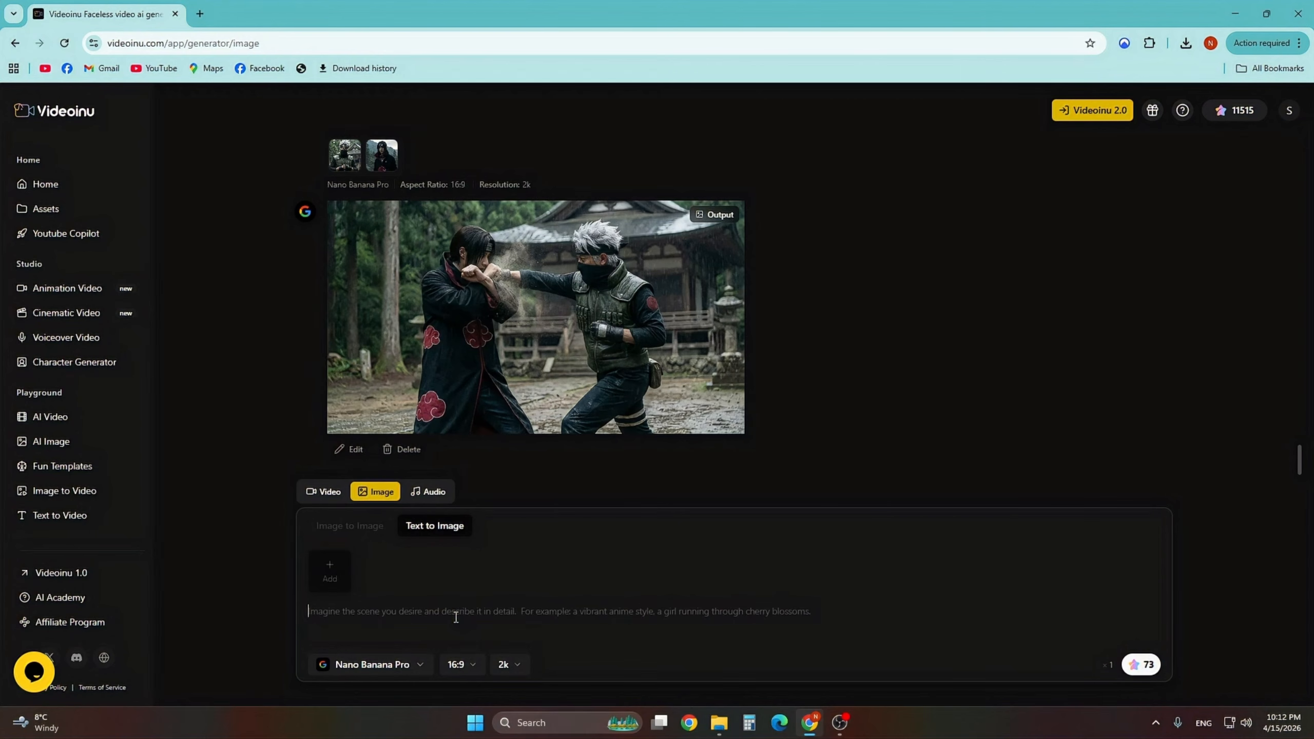
{"action": "mouse_move", "coordinate": [499, 321]}
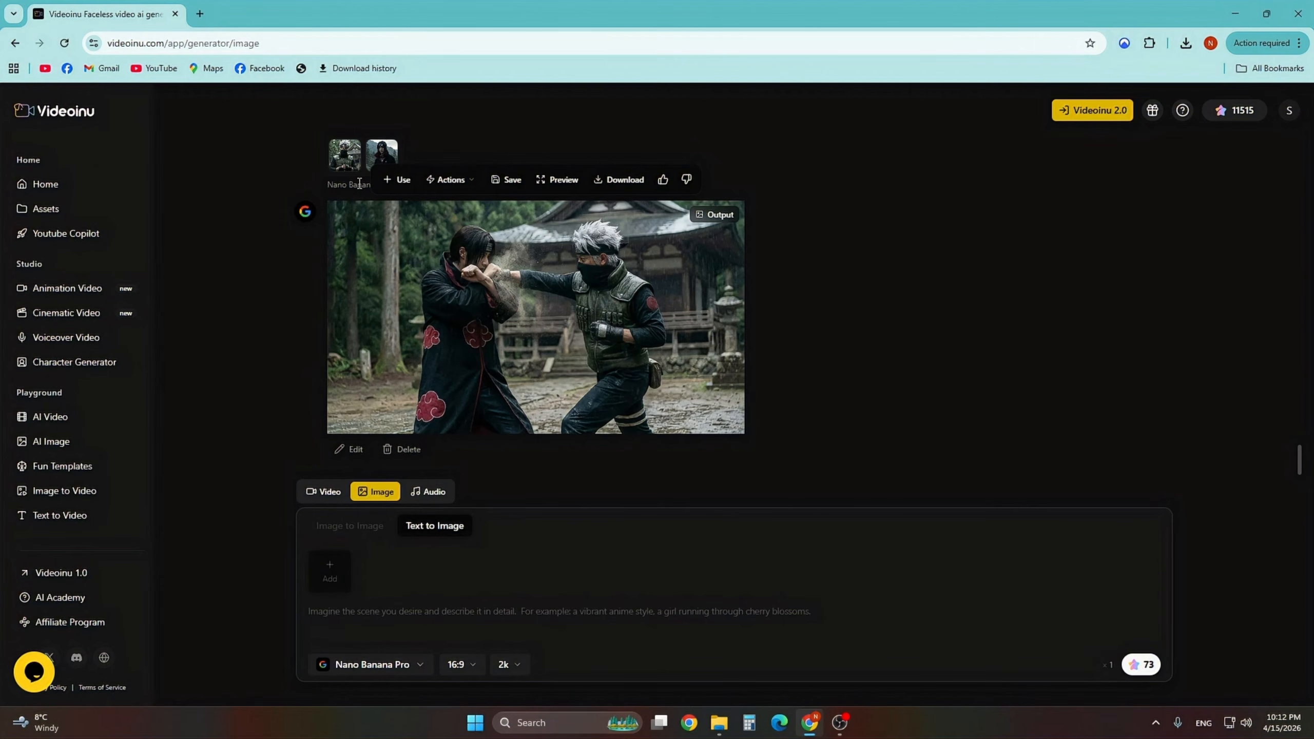
{"action": "left_click", "coordinate": [395, 179]}
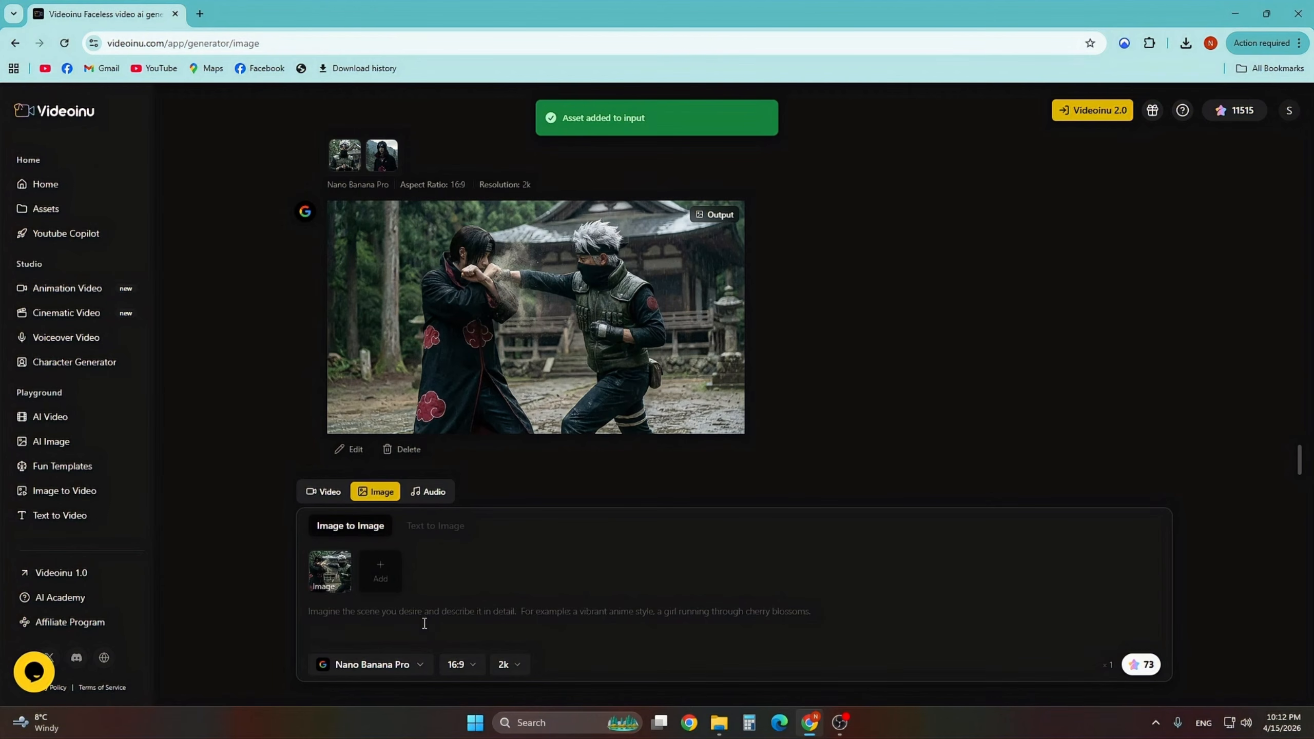
{"action": "type", "text": "remo"}
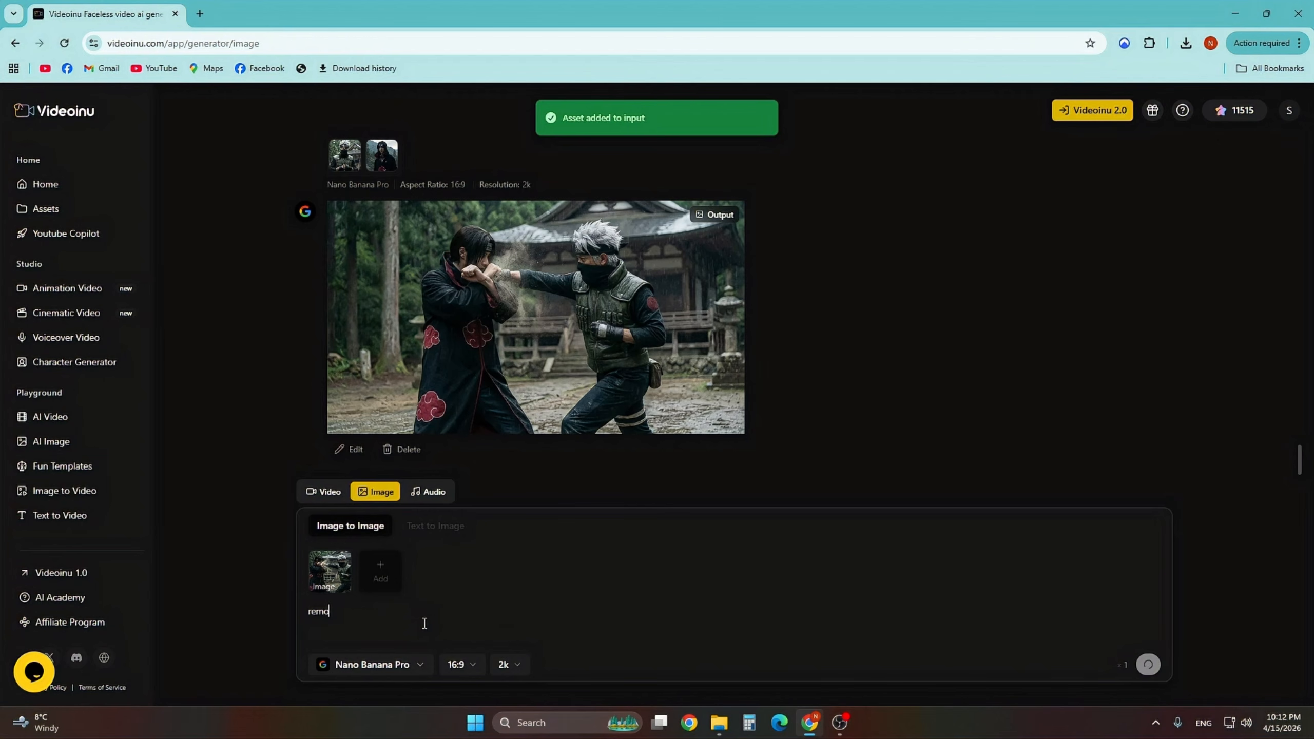
{"action": "type", "text": "ve bo"}
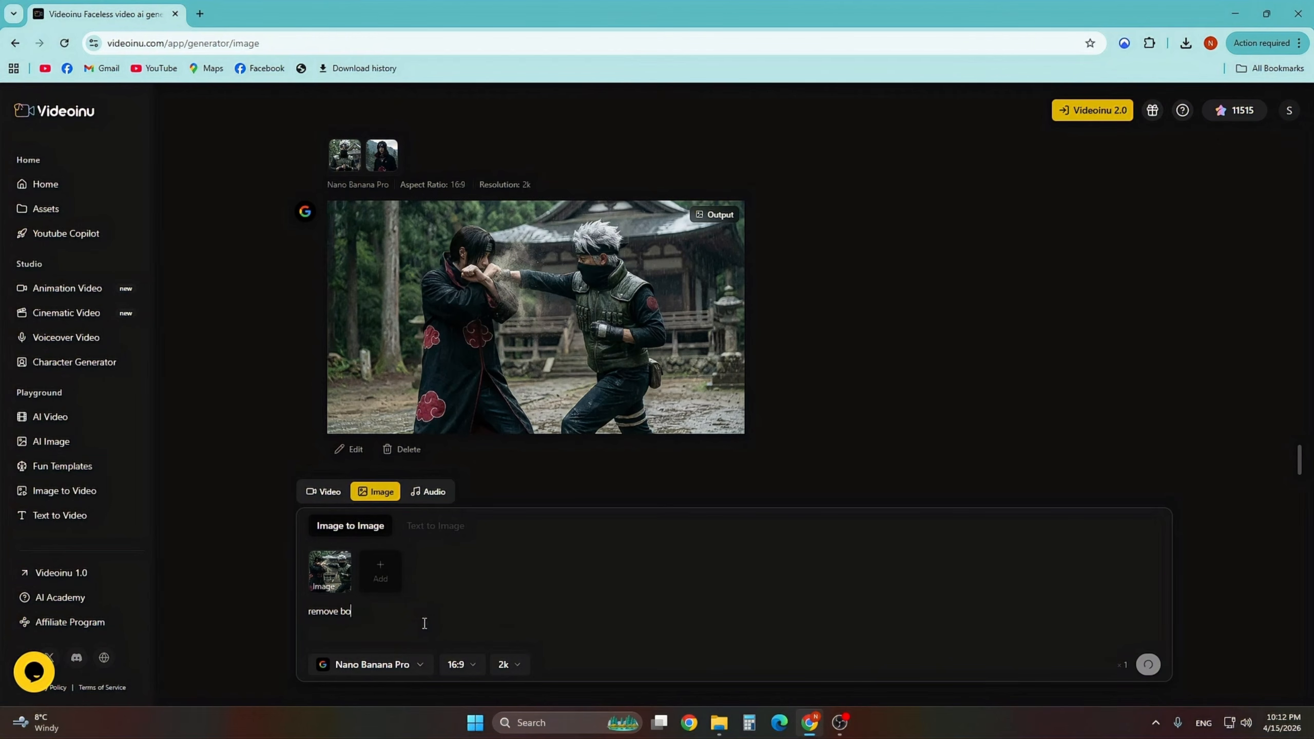
{"action": "type", "text": "th characters from picture"}
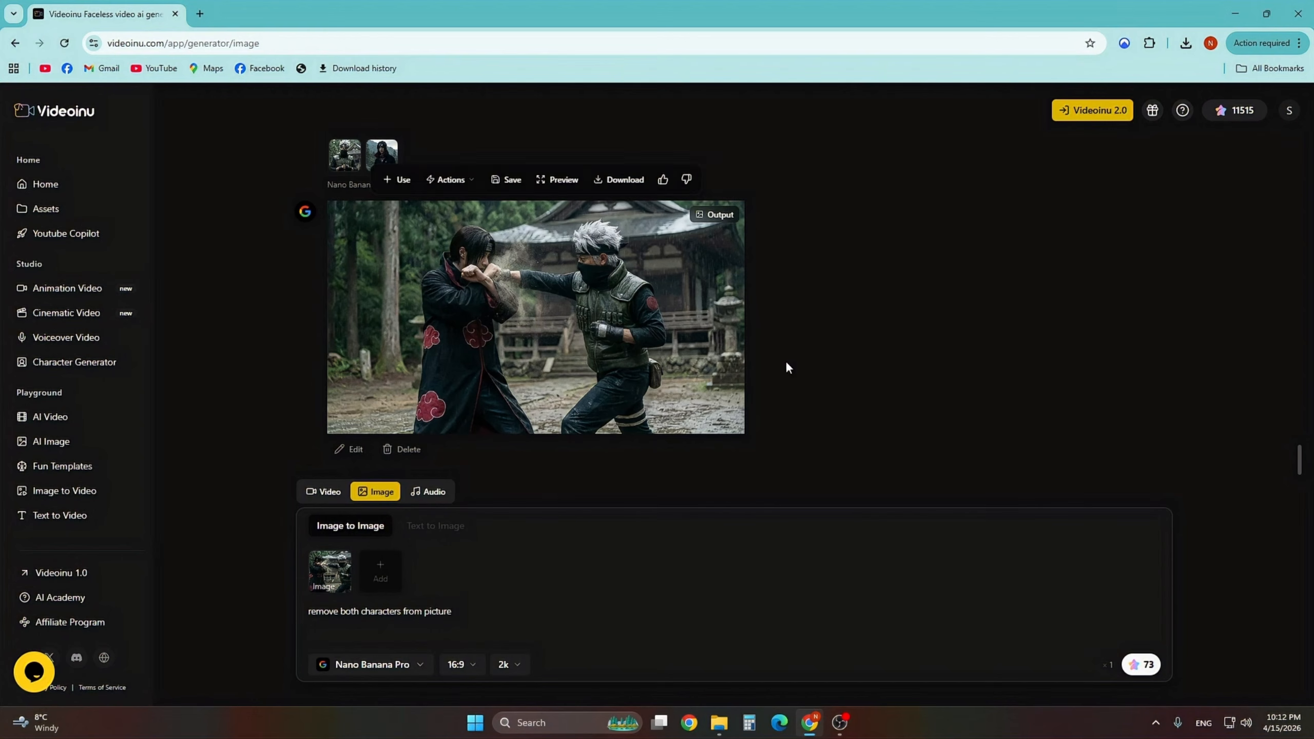
{"action": "left_click", "coordinate": [1143, 664]}
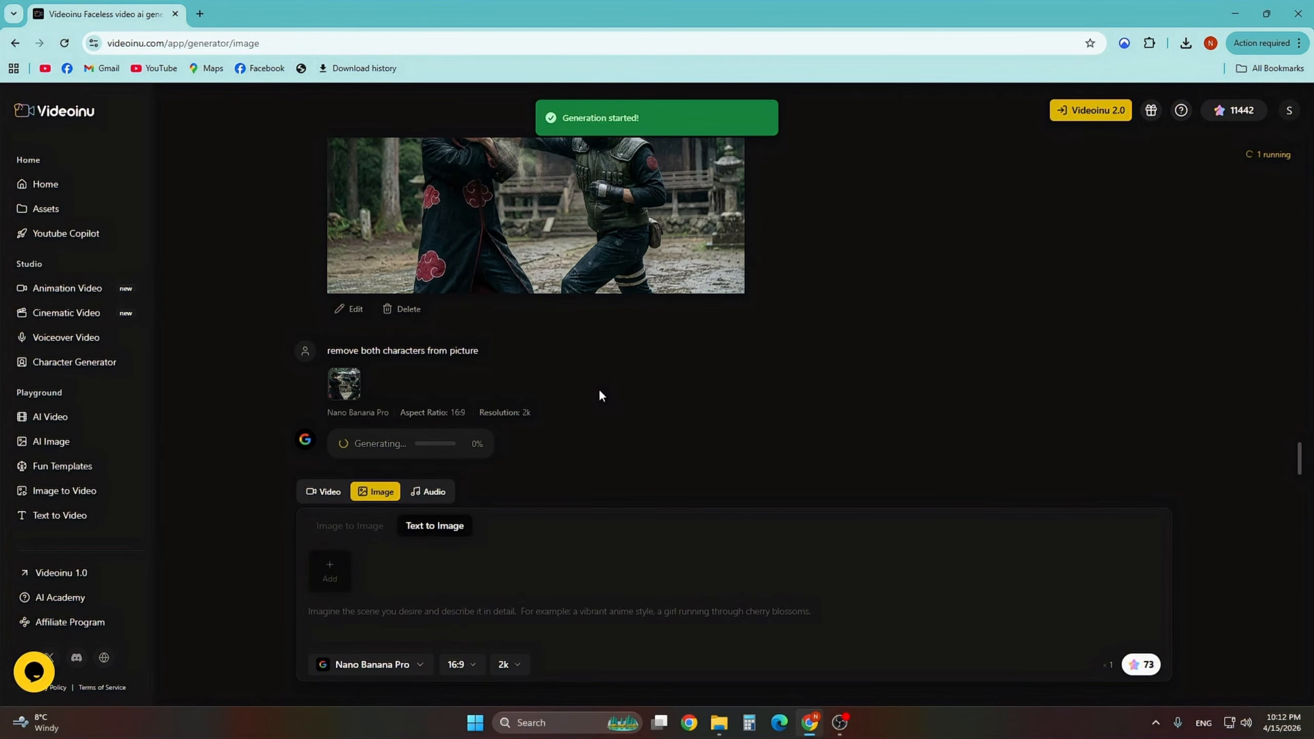
- Use the punching image again and generate with the prompt 'this two characters are standing in front of each other doing nothing but stare each other'
{"action": "scroll", "coordinate": [619, 429], "scroll_direction": "up", "scroll_amount": 3}
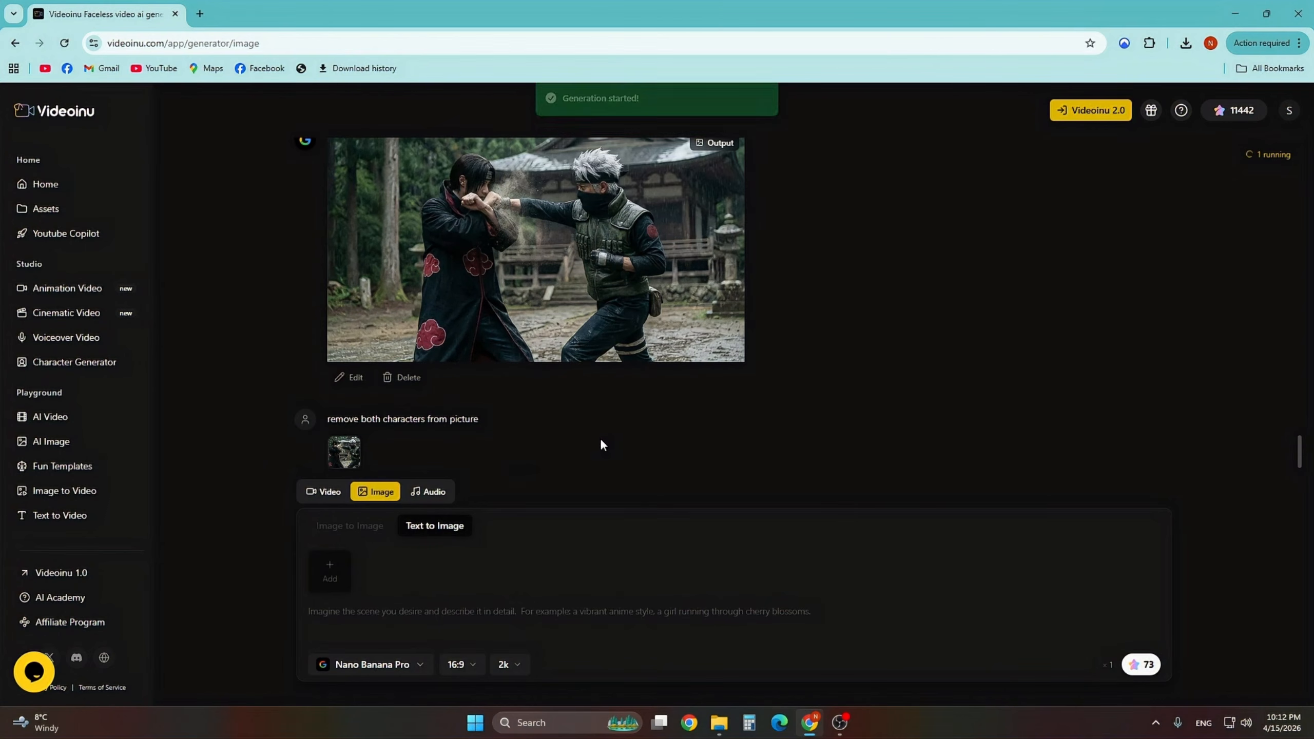
{"action": "left_click", "coordinate": [399, 176]}
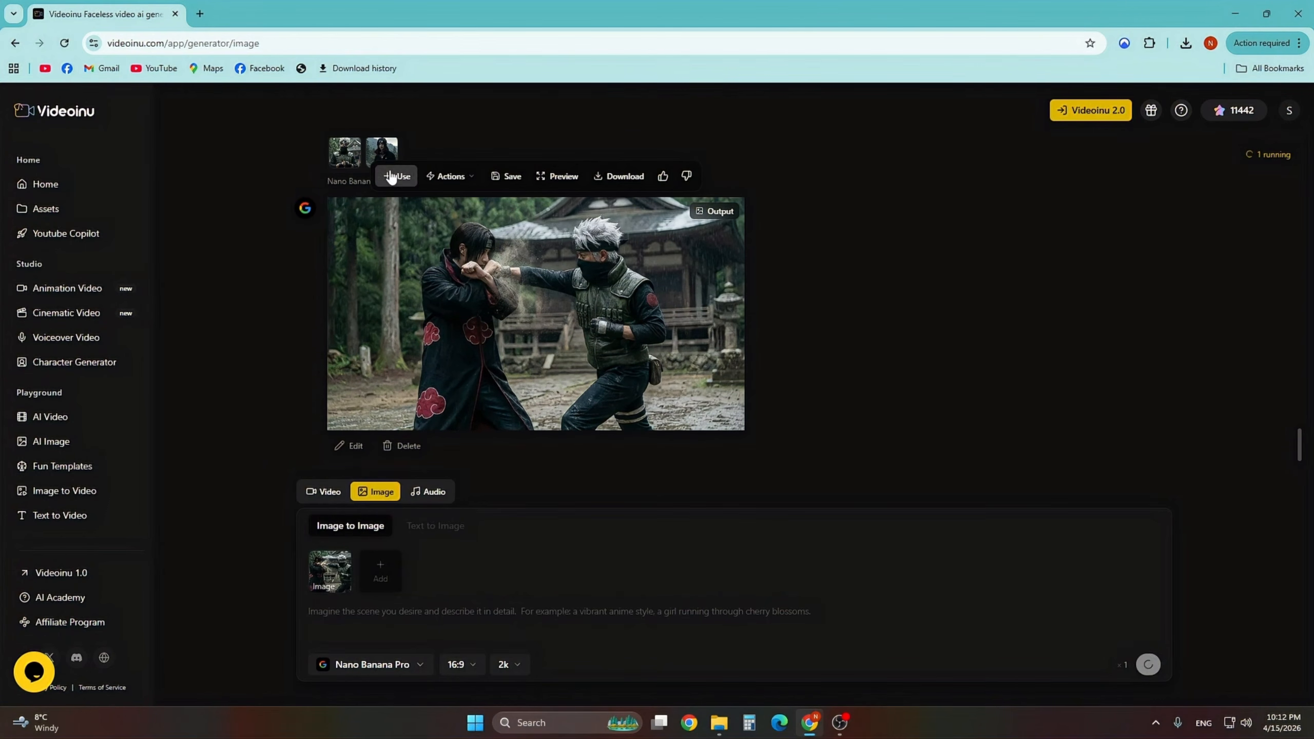
{"action": "left_click", "coordinate": [416, 621]}
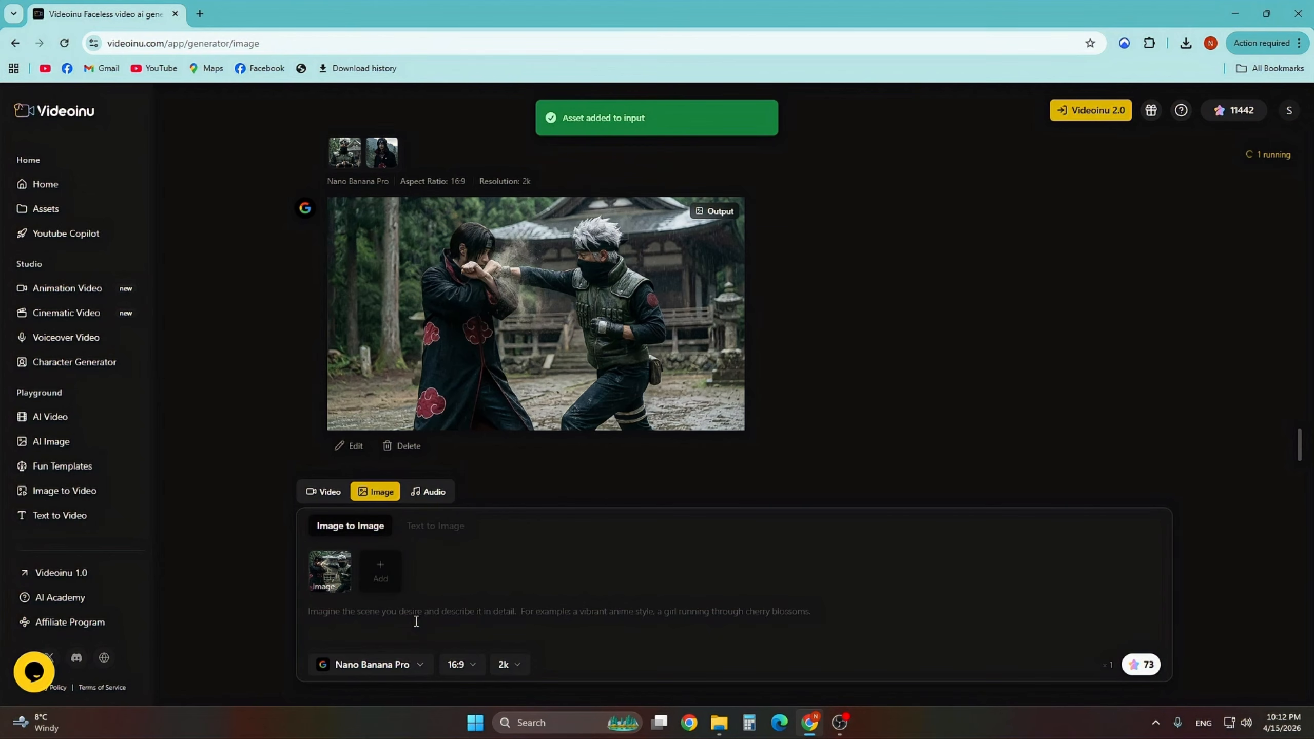
{"action": "type", "text": "this t"}
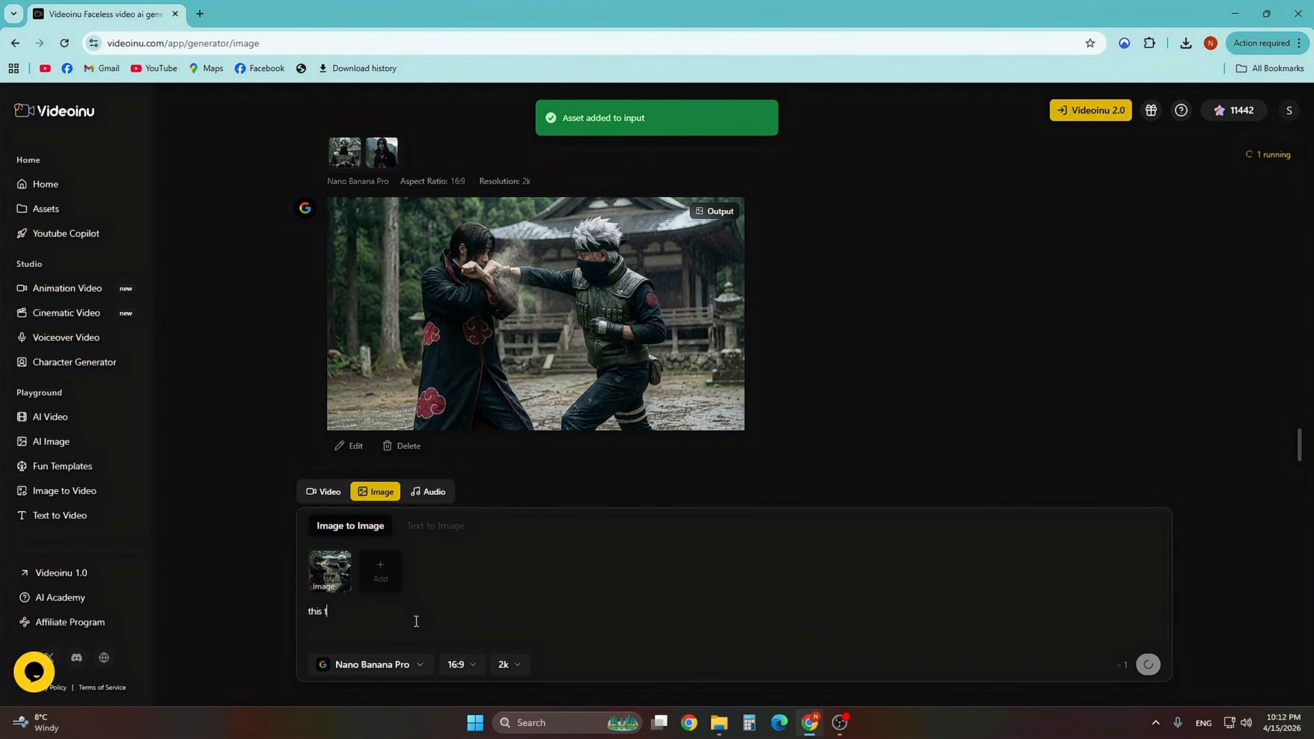
{"action": "type", "text": "wo characters"}
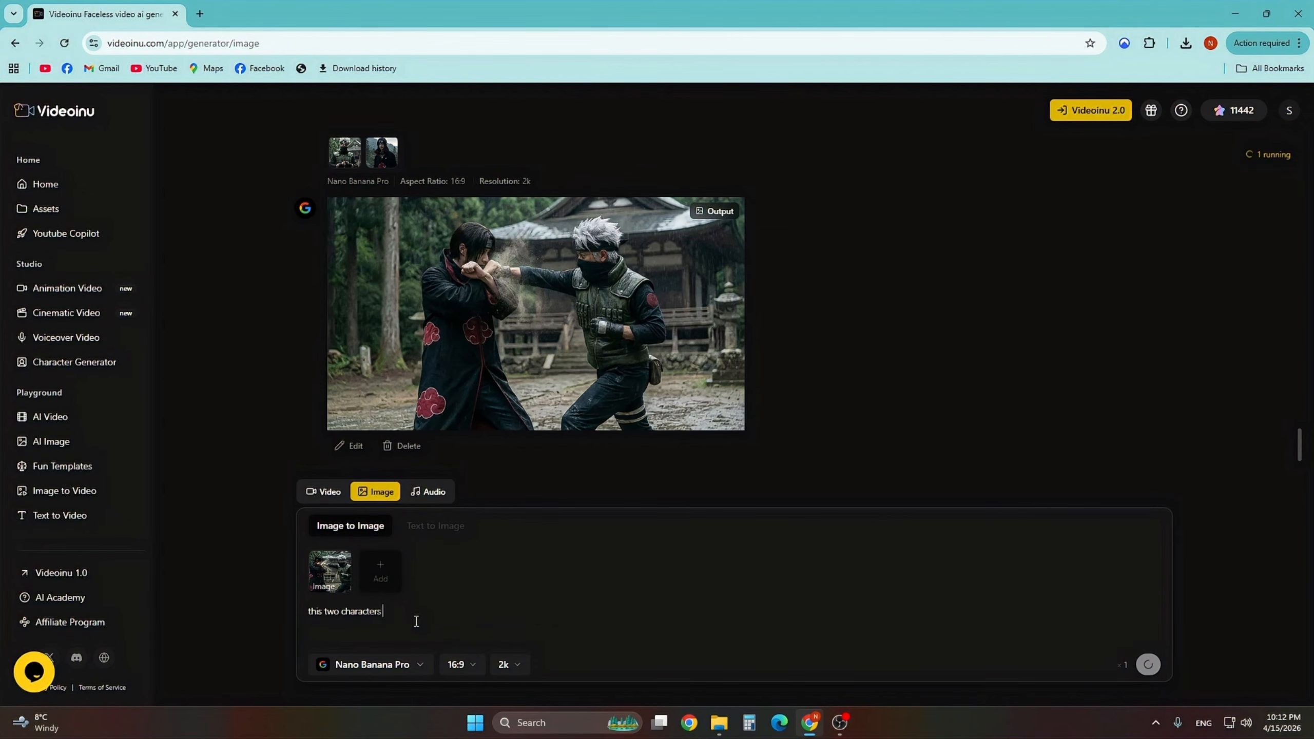
{"action": "type", "text": " are standing in front of each other doing nothing but"}
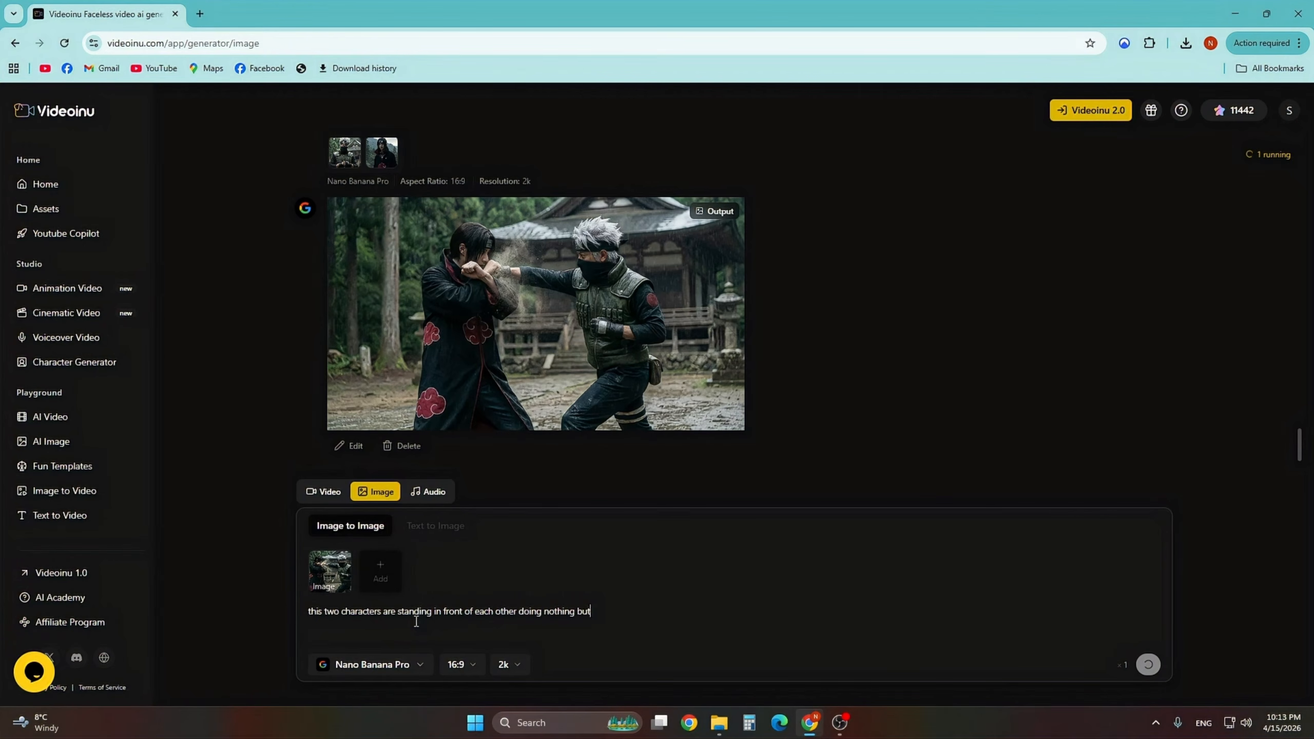
{"action": "type", "text": " stare each other"}
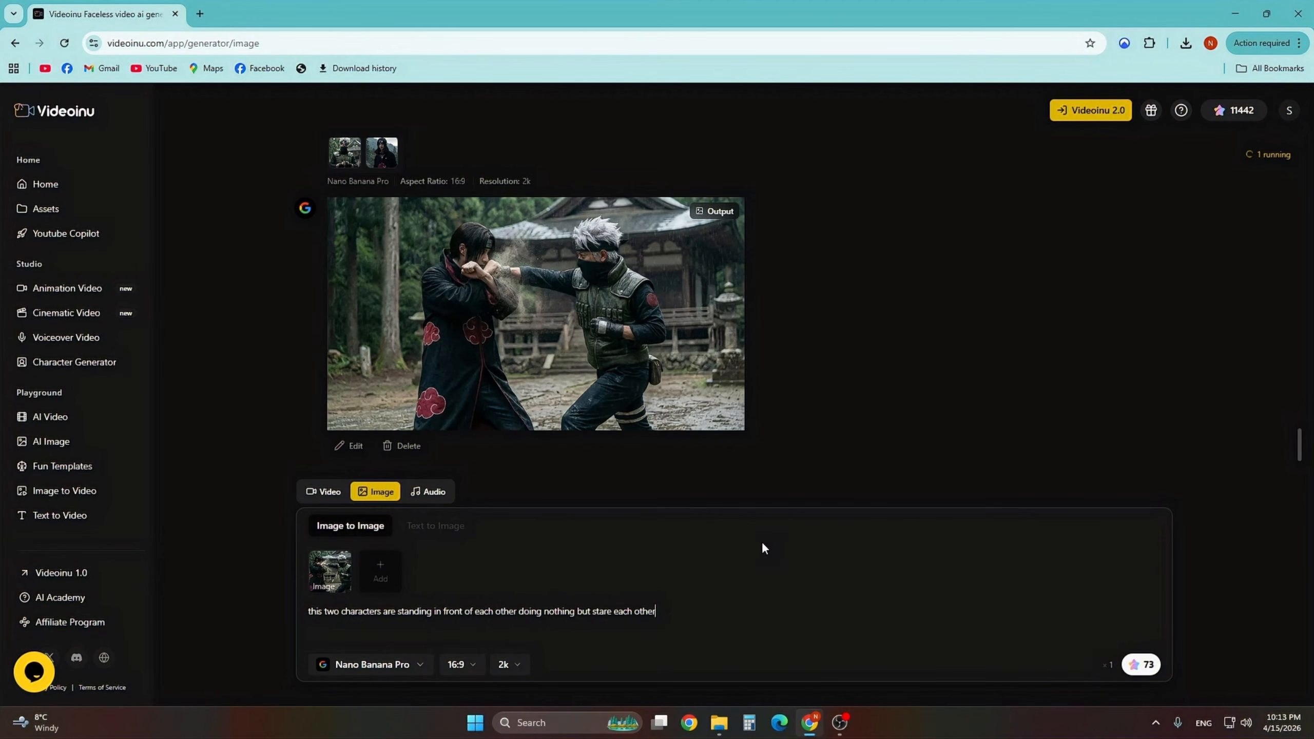
{"action": "left_click", "coordinate": [1147, 667]}
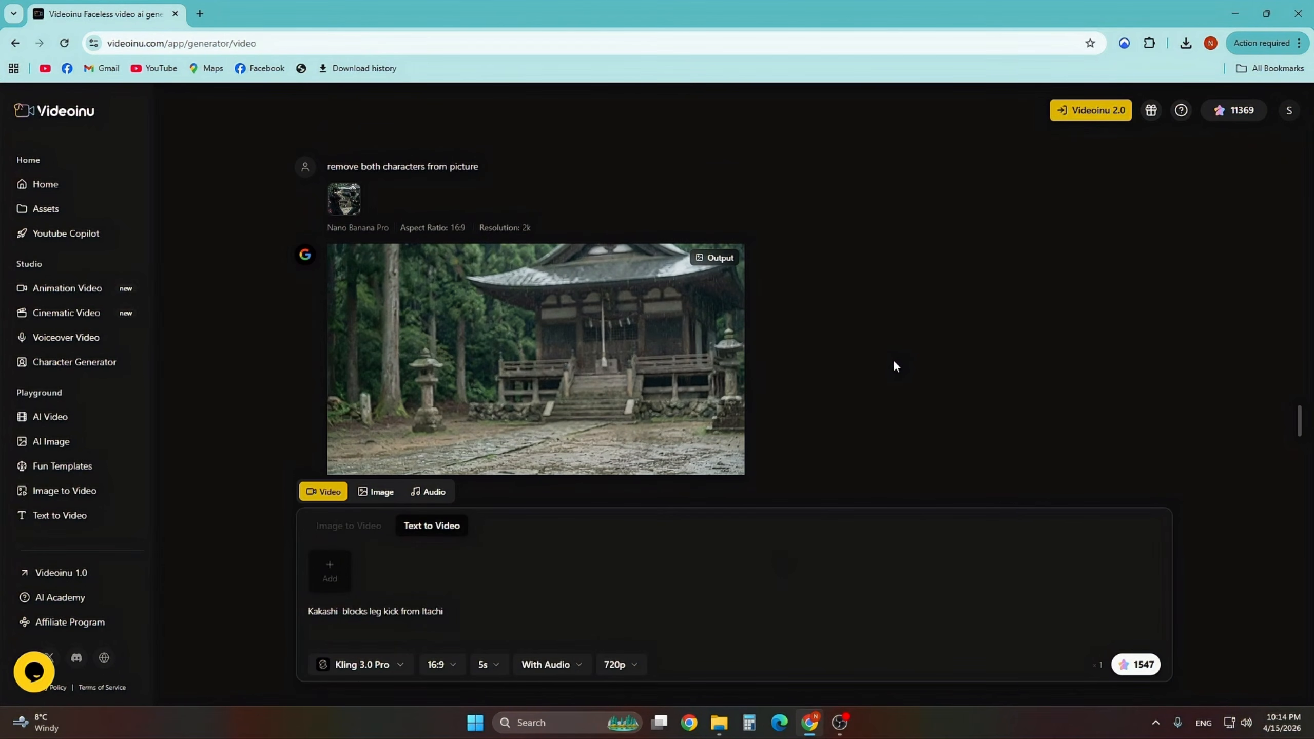
- Add the staring image and the punching image as inputs for a video generation
{"action": "scroll", "coordinate": [896, 366], "scroll_direction": "down", "scroll_amount": 6}
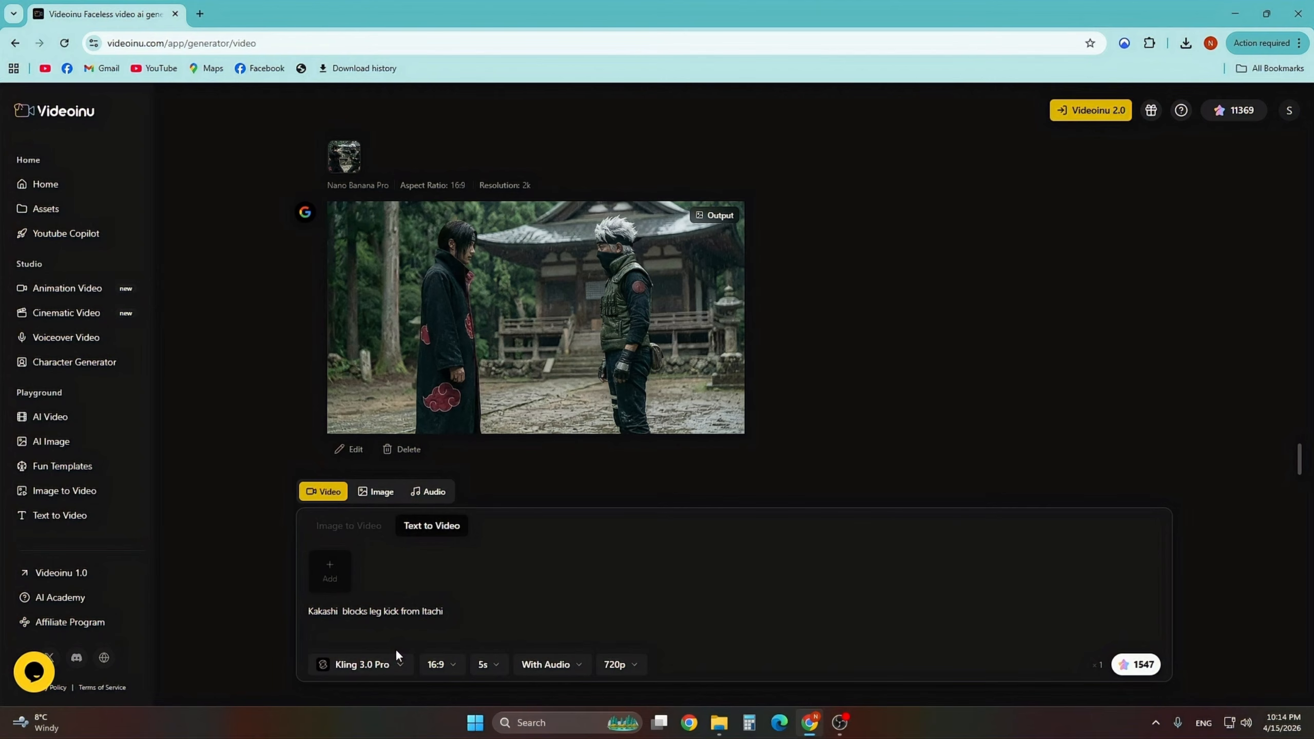
{"action": "scroll", "coordinate": [367, 346], "scroll_direction": "up", "scroll_amount": 1}
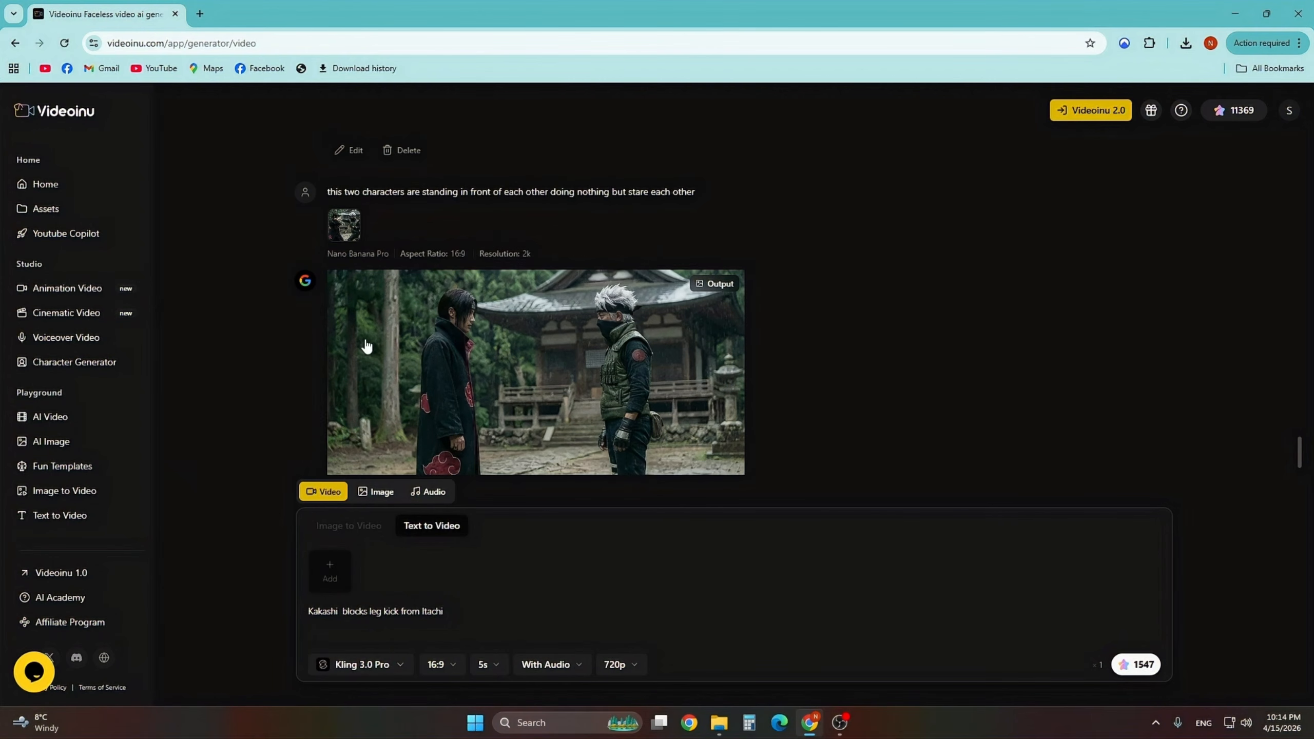
{"action": "mouse_move", "coordinate": [390, 265]}
{"action": "scroll", "coordinate": [262, 315], "scroll_direction": "up", "scroll_amount": 7}
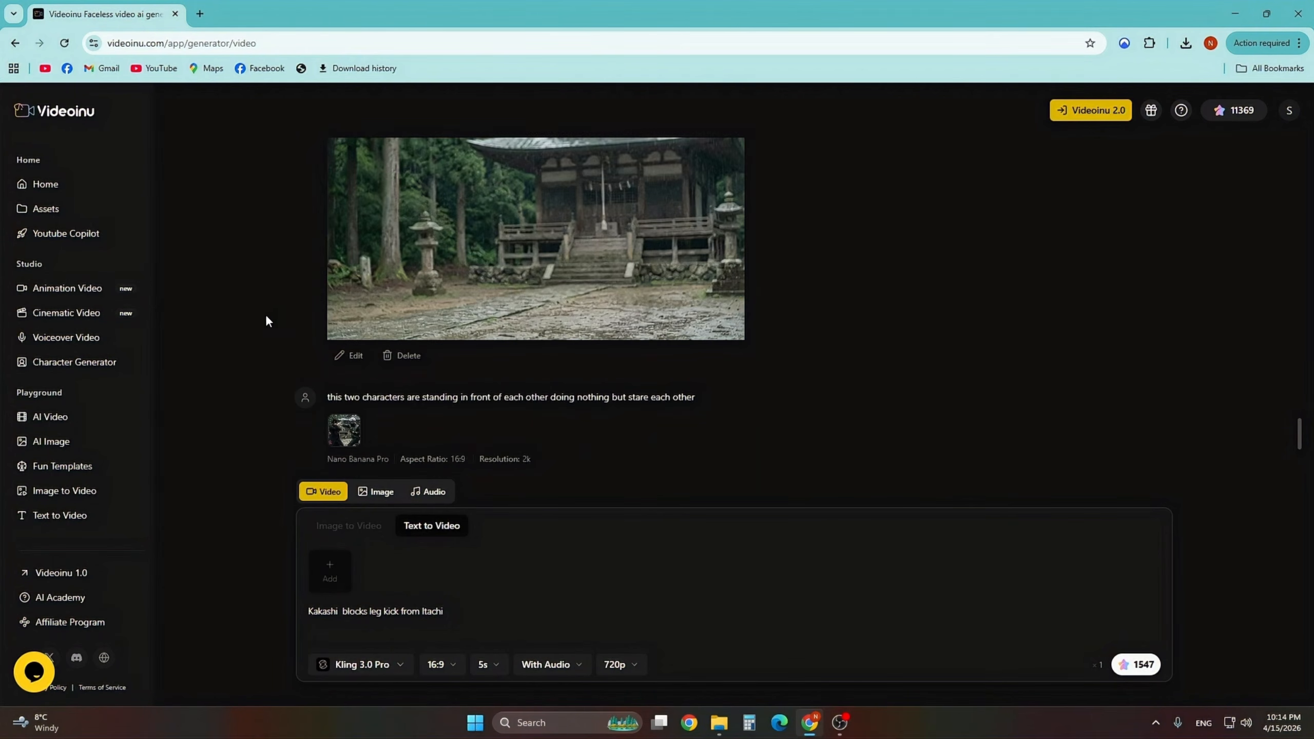
{"action": "left_click", "coordinate": [400, 182]}
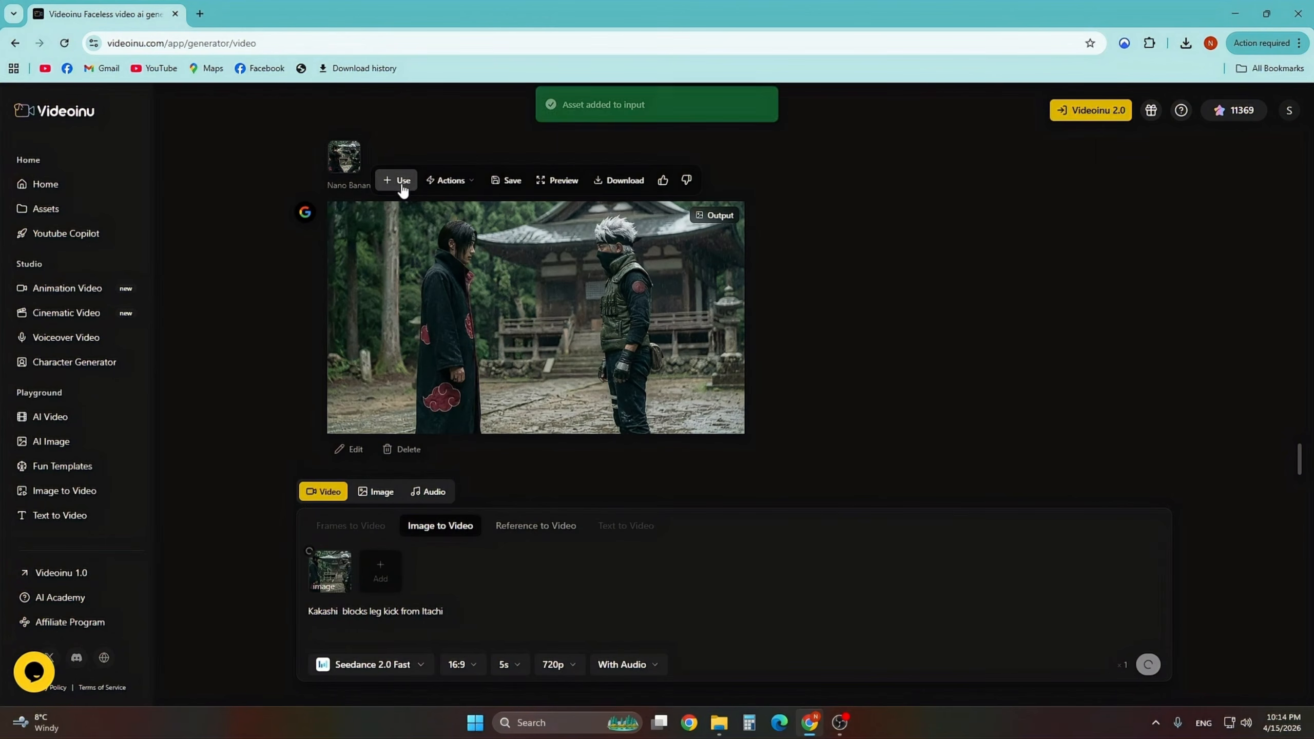
{"action": "scroll", "coordinate": [248, 455], "scroll_direction": "up", "scroll_amount": 5}
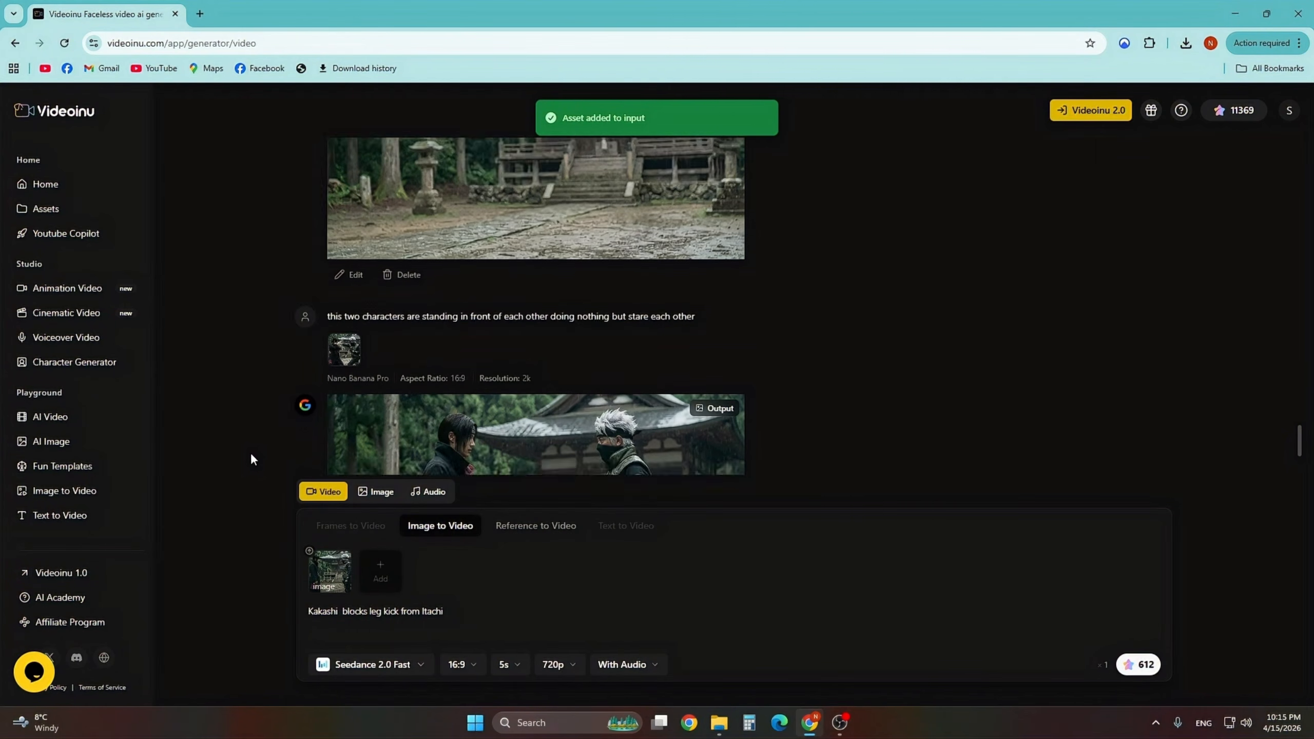
{"action": "scroll", "coordinate": [271, 437], "scroll_direction": "up", "scroll_amount": 4}
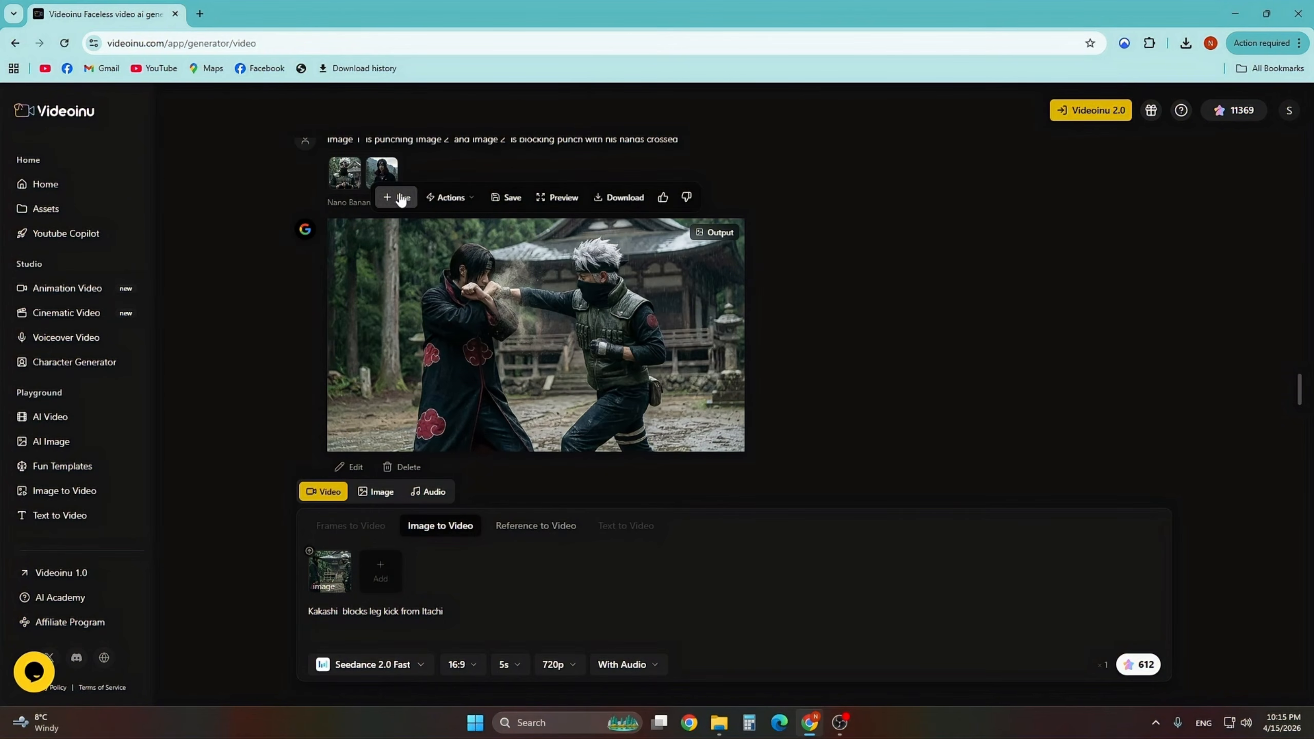
{"action": "left_click", "coordinate": [396, 200]}
- Clear the old video prompt and switch the video mode to Frames to Video
{"action": "triple_click", "coordinate": [516, 619]}
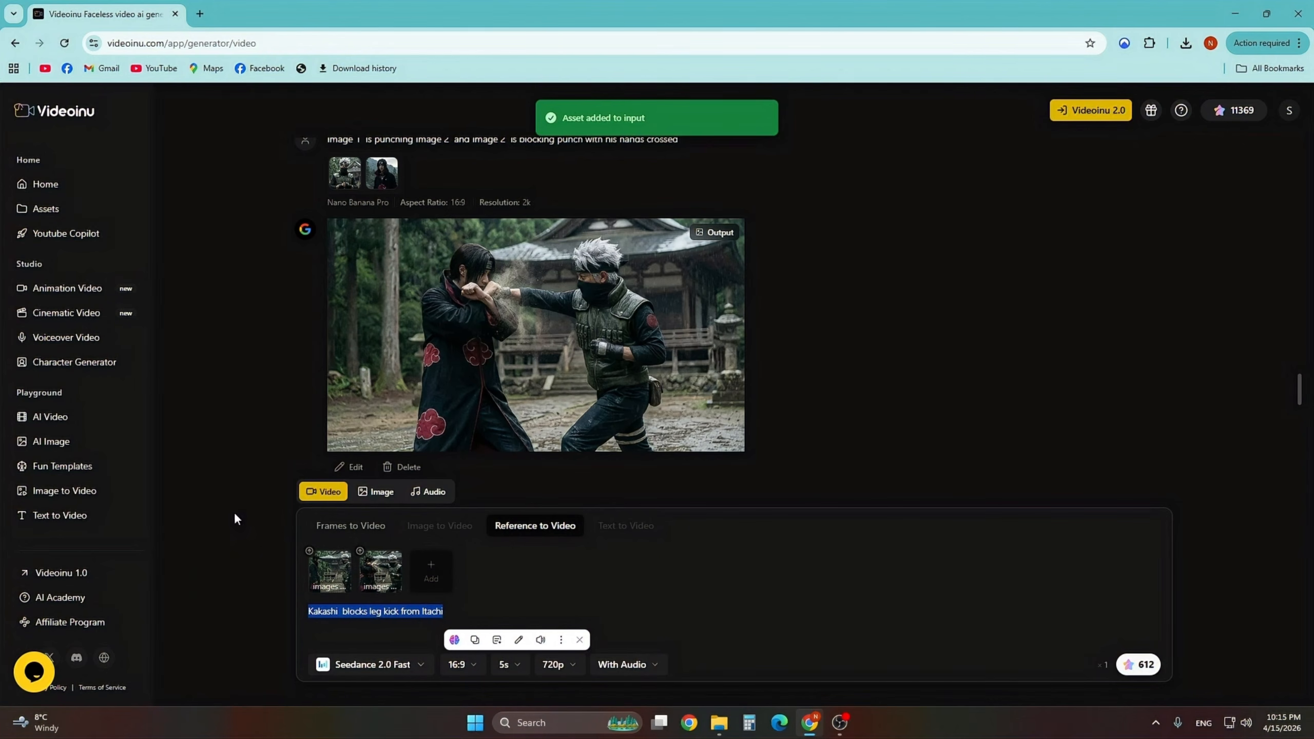
{"action": "key", "text": "BackSpace"}
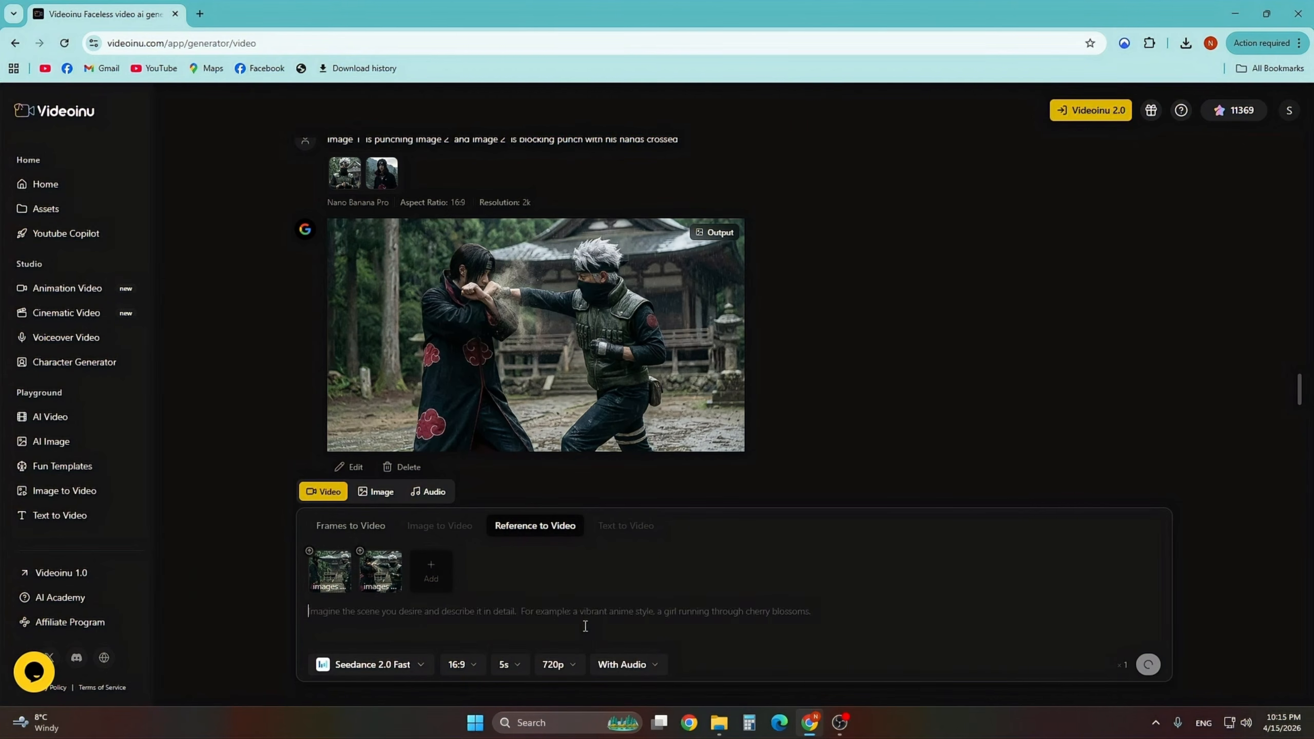
{"action": "type", "text": "@"}
{"action": "key", "text": "BackSpace"}
{"action": "left_click", "coordinate": [353, 522]}
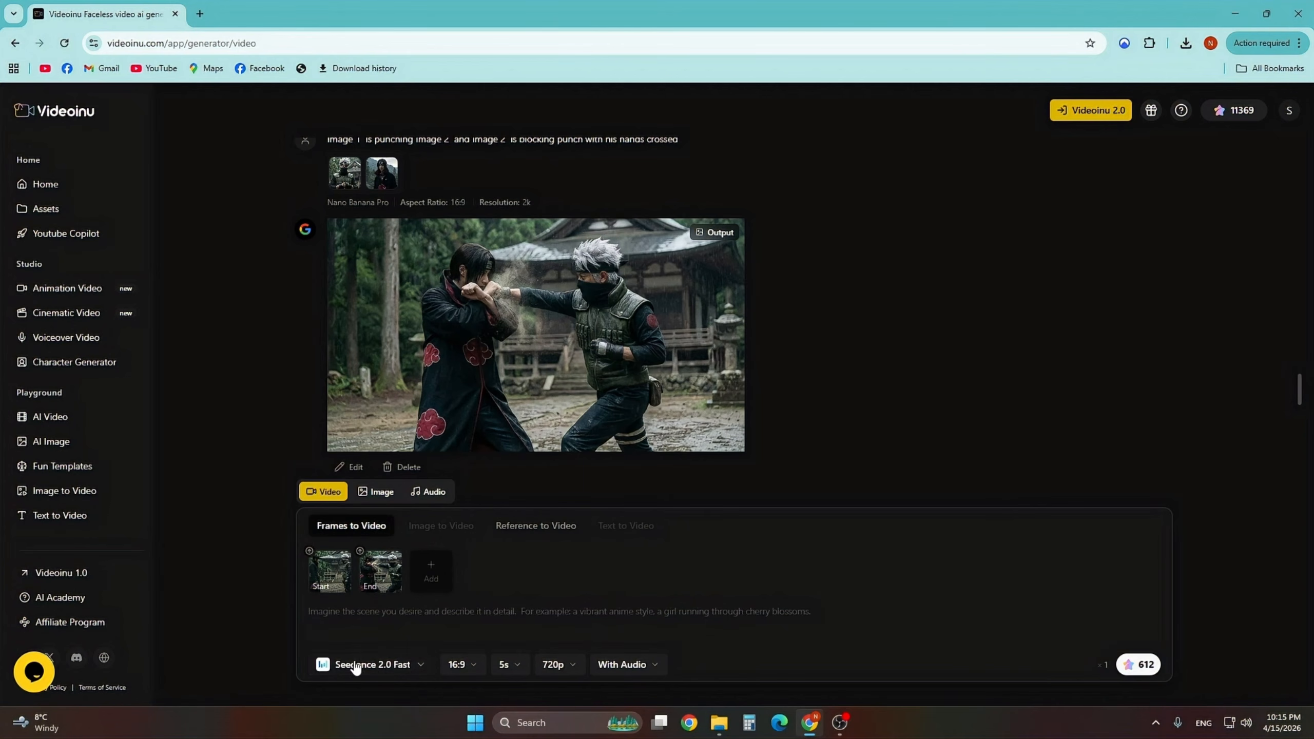
- Start the video prompt with 'slow motion video,' and switch the model to Kling O3 Pro
{"action": "left_click", "coordinate": [372, 615]}
{"action": "type", "text": "slow"}
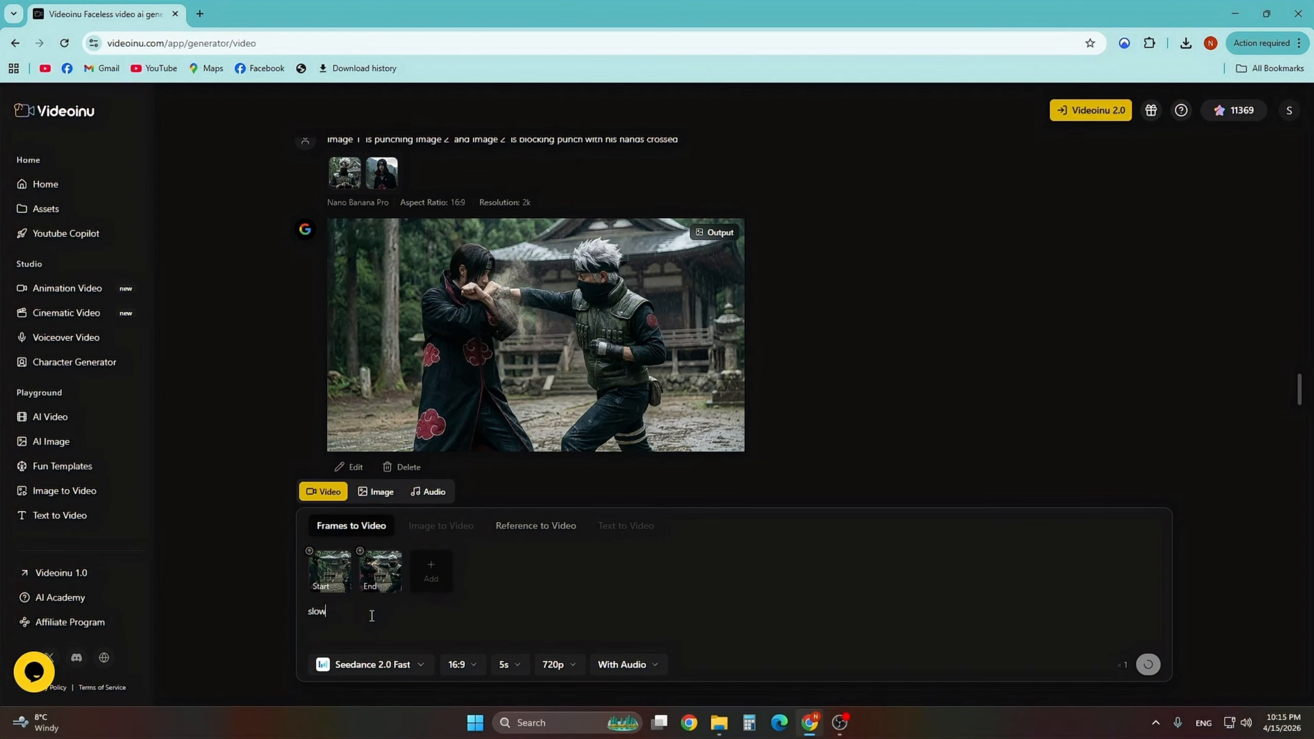
{"action": "type", "text": " motion video,"}
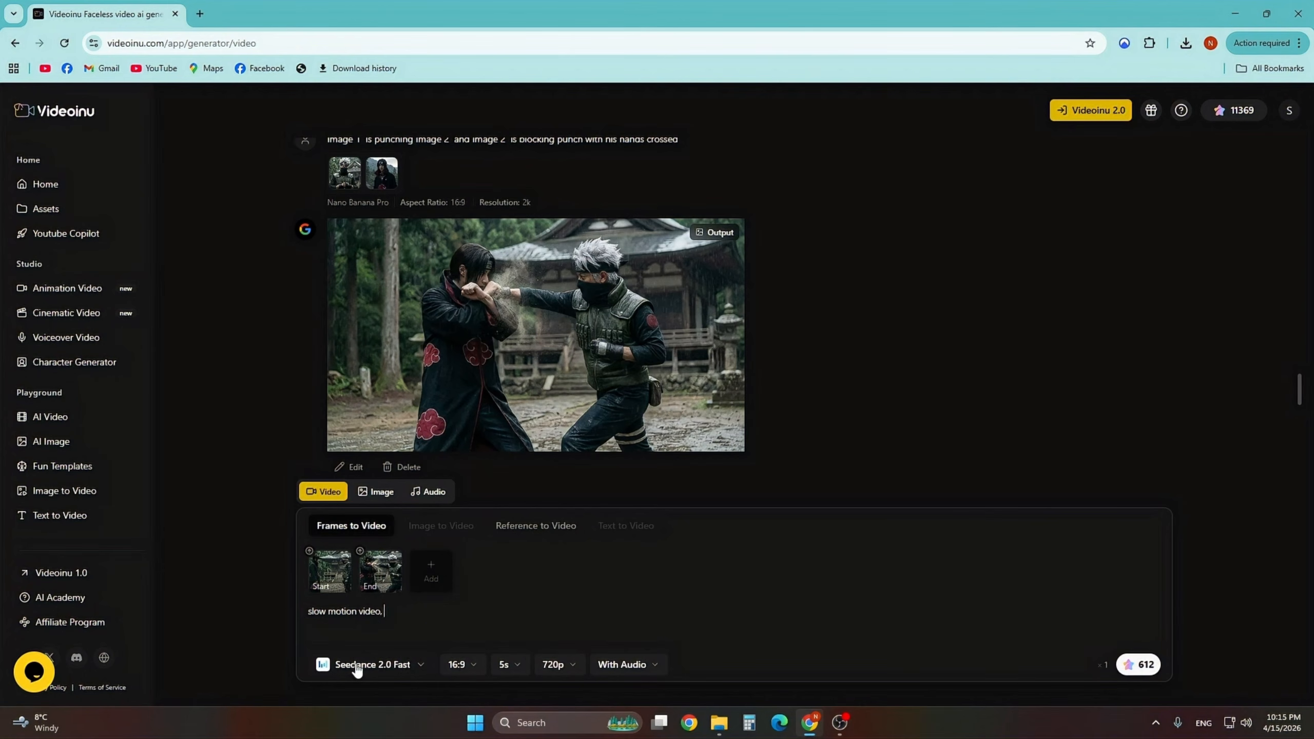
{"action": "left_click", "coordinate": [383, 674]}
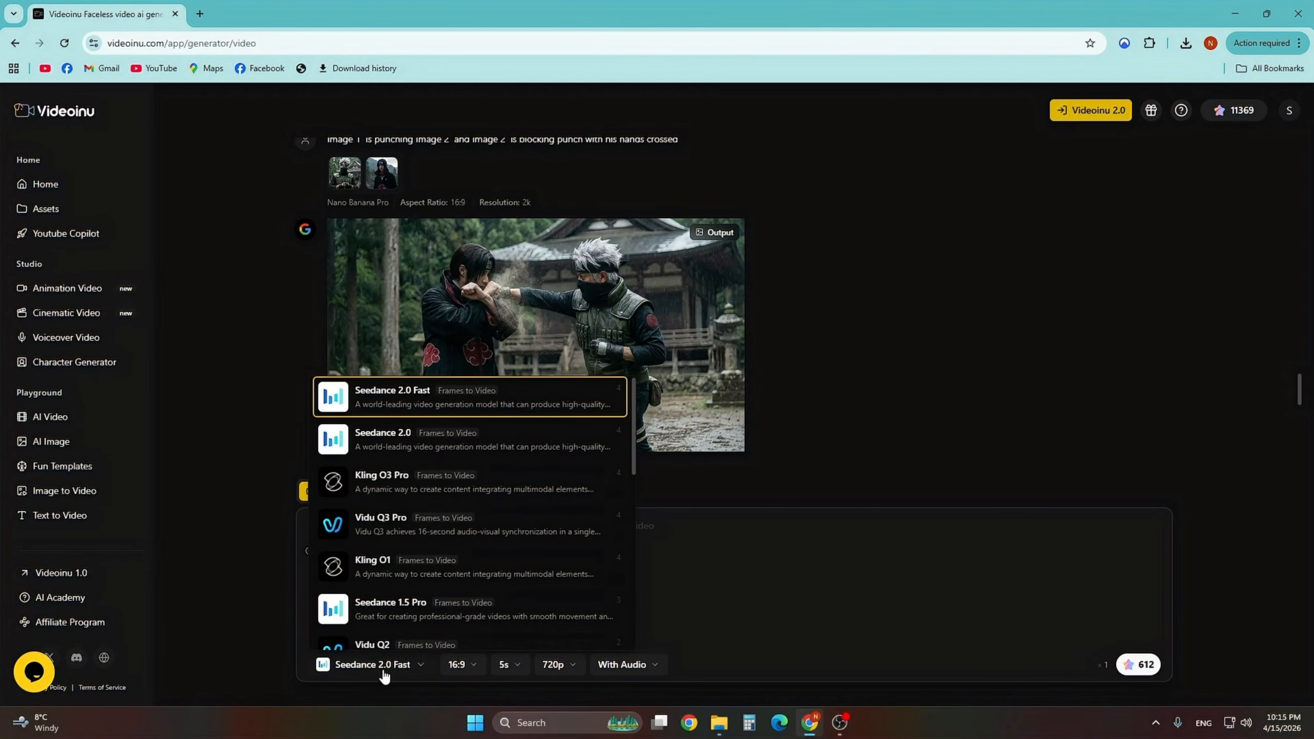
{"action": "left_click", "coordinate": [505, 489]}
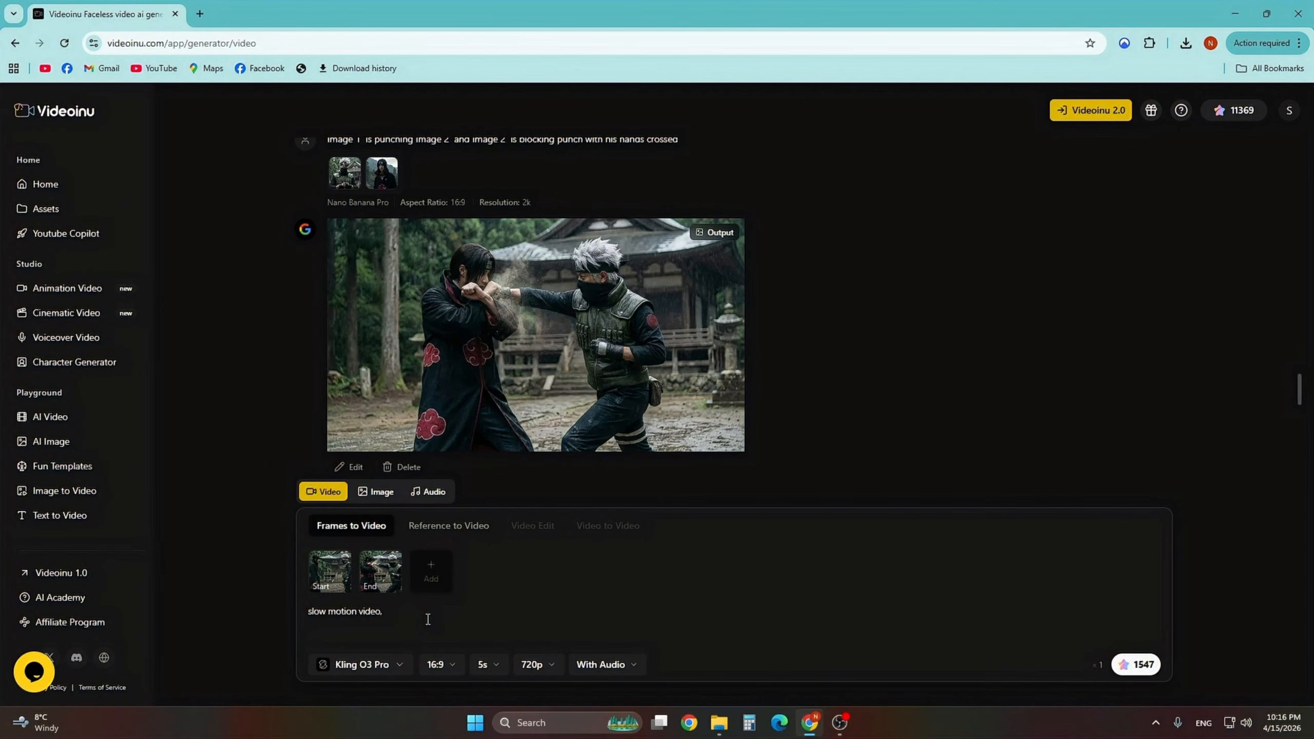
- Continue the prompt with 'Kakashi (person on the right) is throwing punch and Itachi'
{"action": "type", "text": "Kakashi (person on th"}
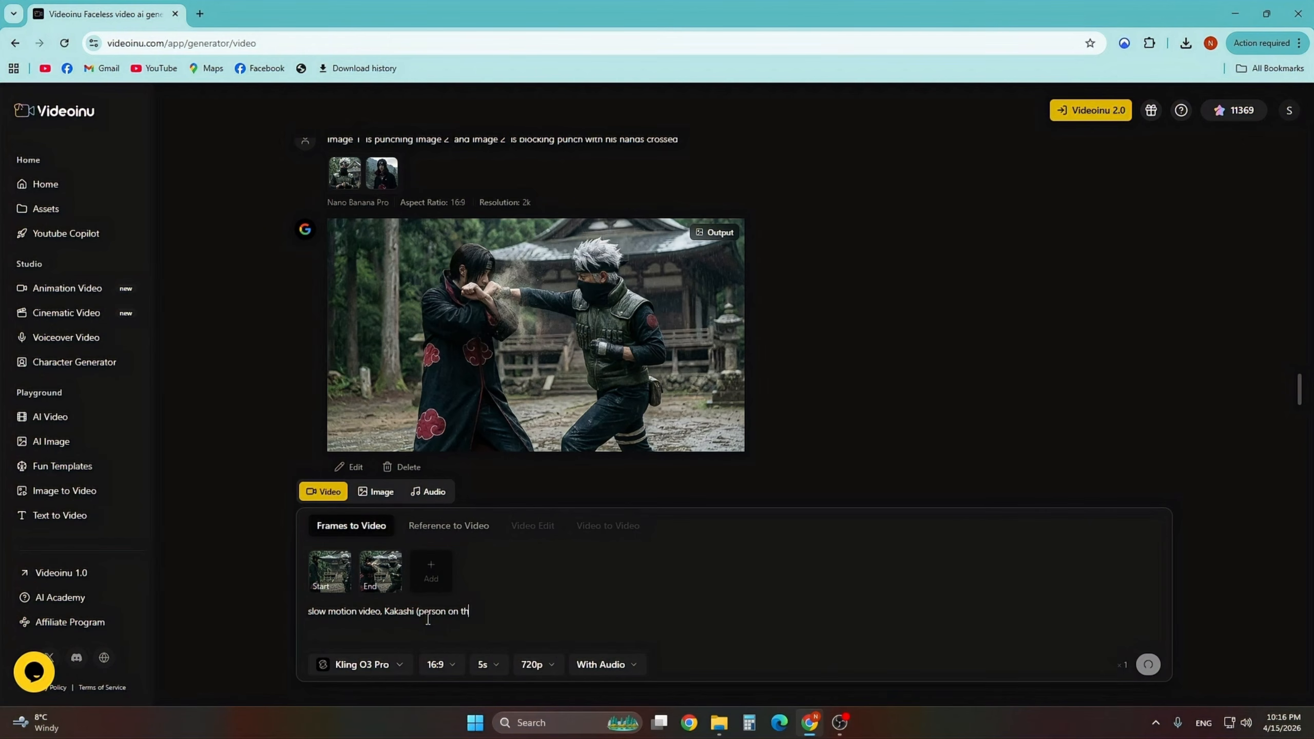
{"action": "type", "text": "e right) is throwing punch and Itachi (person on "}
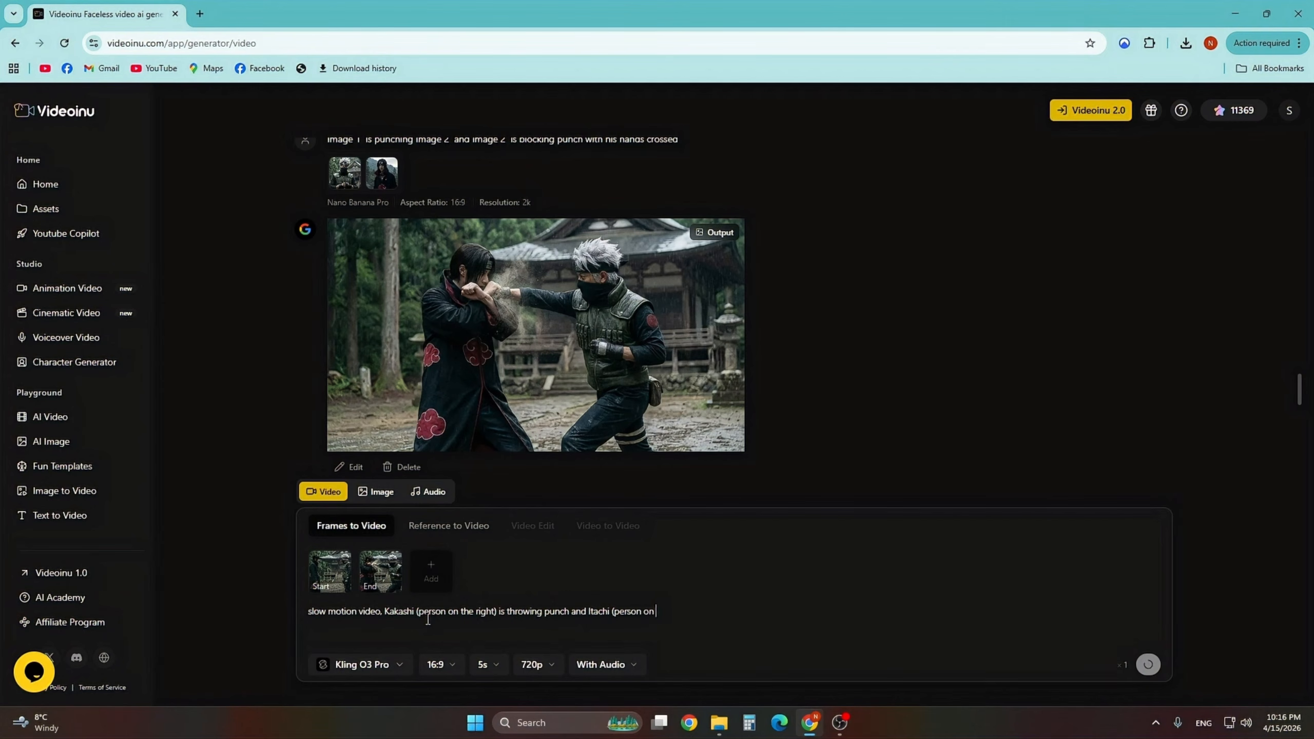
{"action": "type", "text": "the left) is blocking it with his hands crossed."}
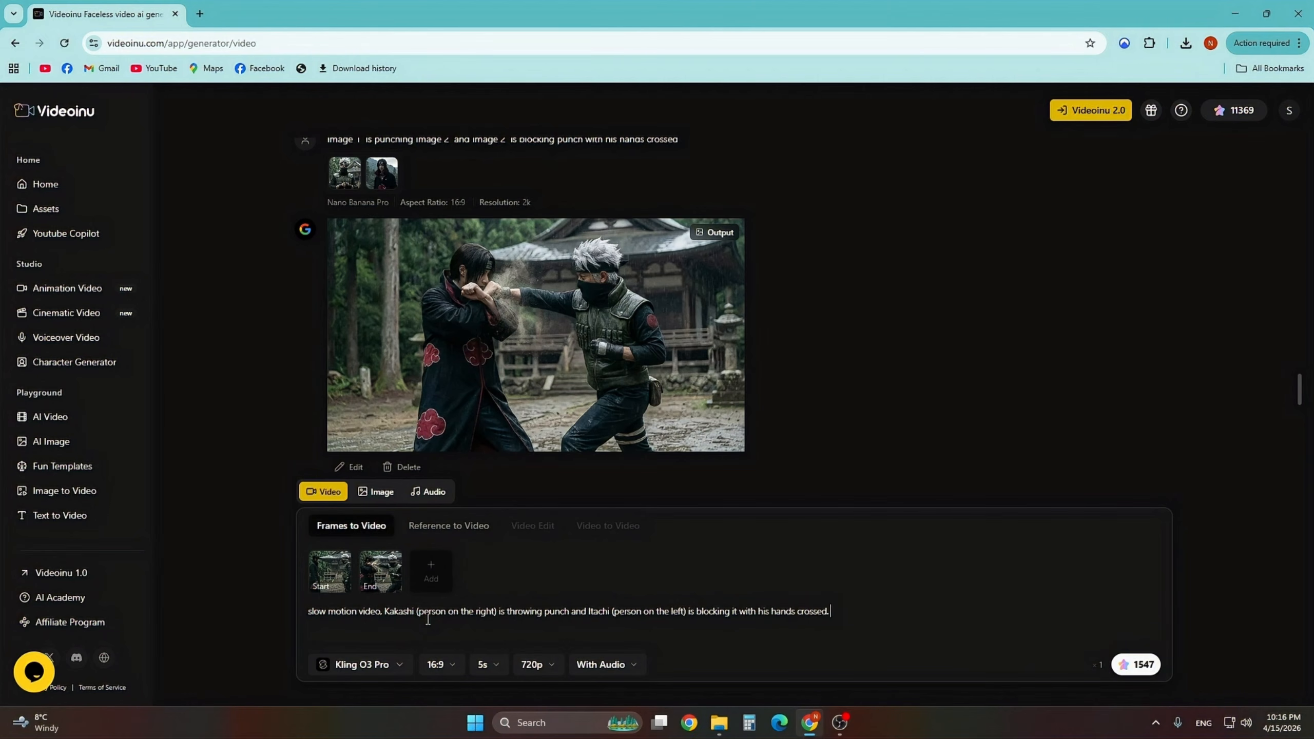
- Finish the prompt with '(person on the left) is blocking it with his hands crossed.' and generate the video
{"action": "left_click", "coordinate": [1129, 669]}
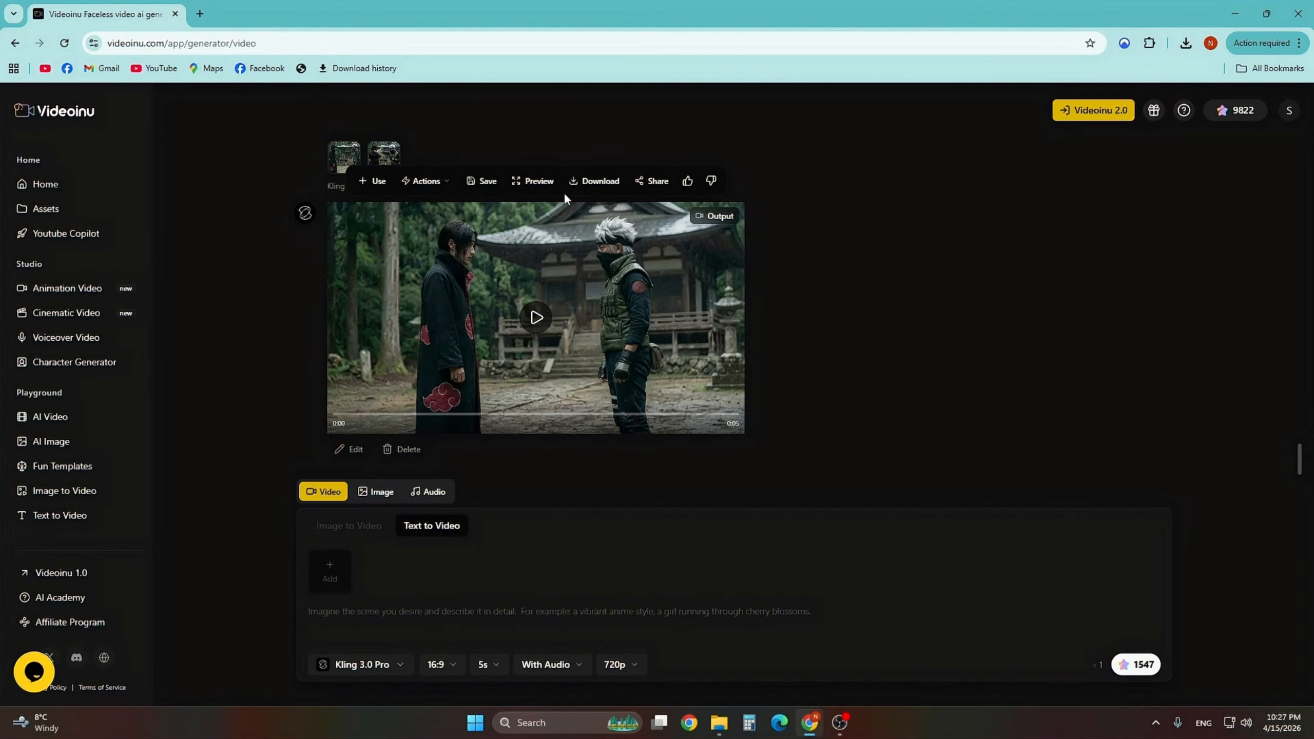
- Preview and play the generated slow-motion fight video
{"action": "left_click", "coordinate": [538, 181]}
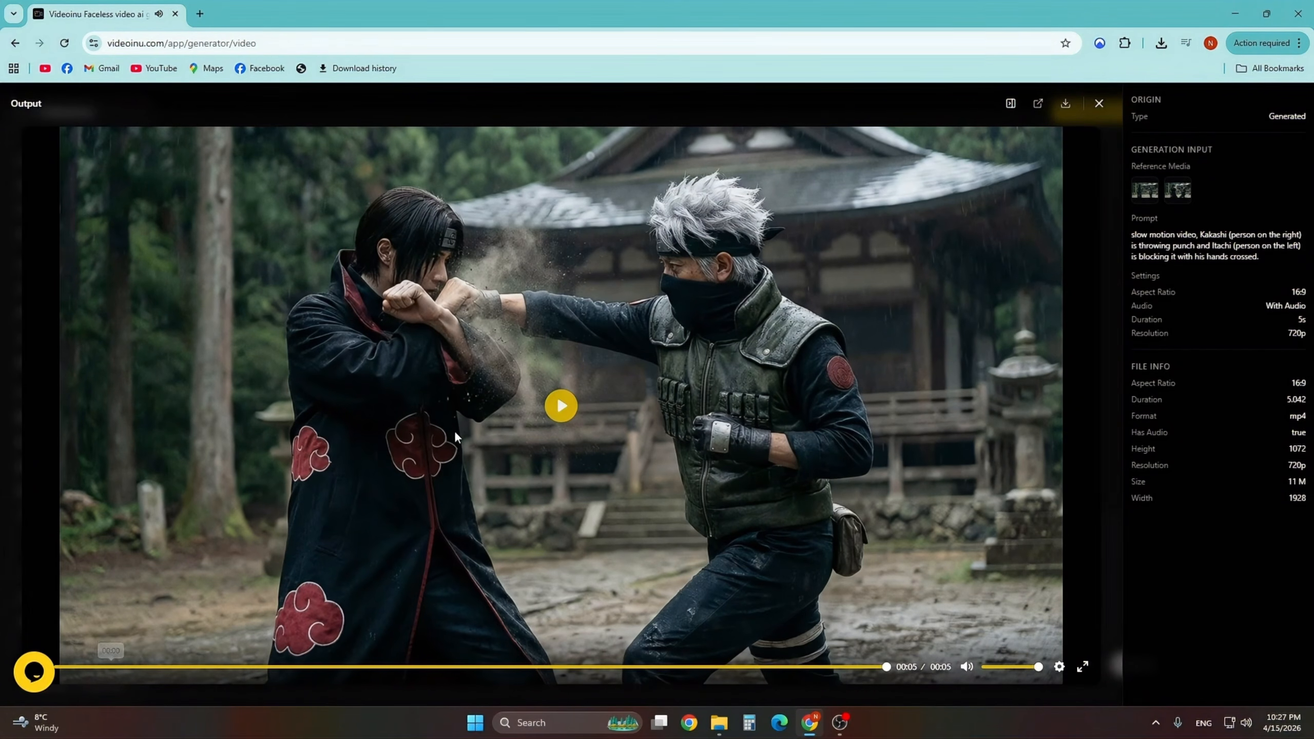
{"action": "left_click", "coordinate": [561, 408]}
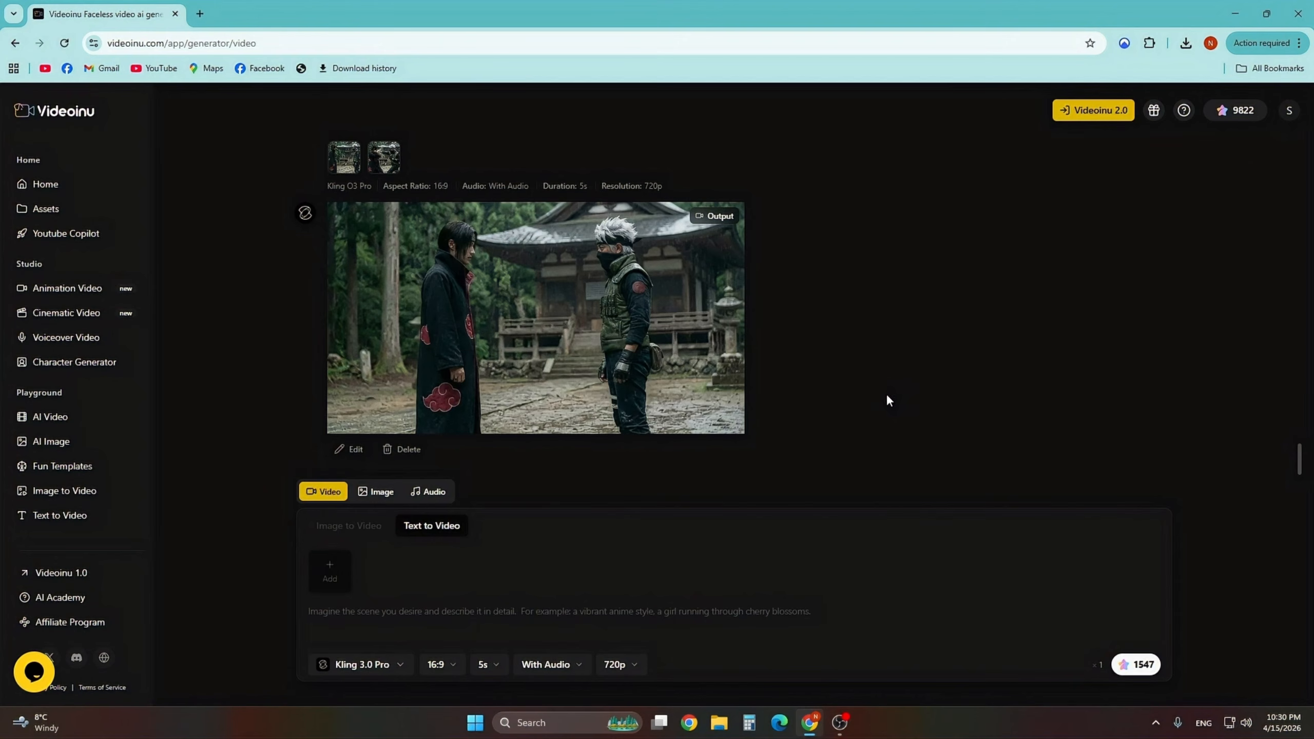
{"action": "scroll", "coordinate": [886, 395], "scroll_direction": "up", "scroll_amount": 10}
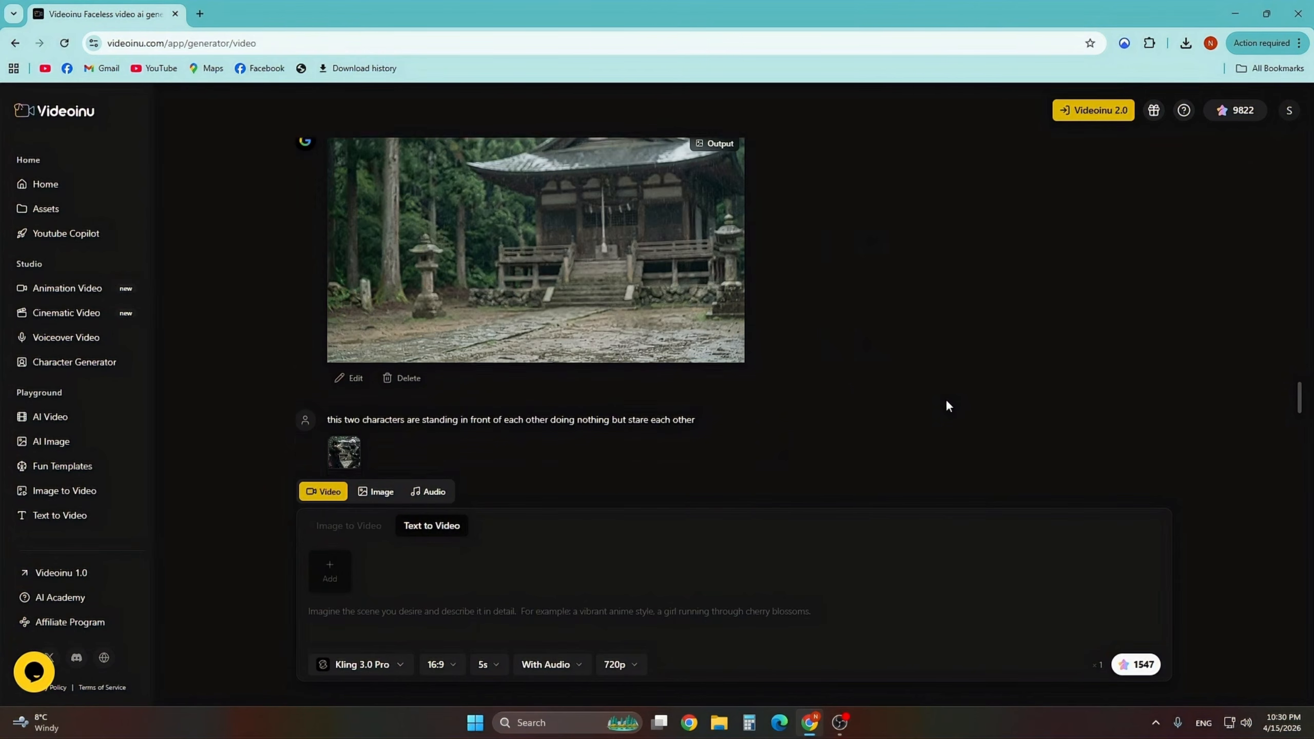
- Scroll through the earlier generated images and fight video in the generation history
{"action": "scroll", "coordinate": [939, 404], "scroll_direction": "up", "scroll_amount": 5}
{"action": "scroll", "coordinate": [924, 402], "scroll_direction": "down", "scroll_amount": 10}
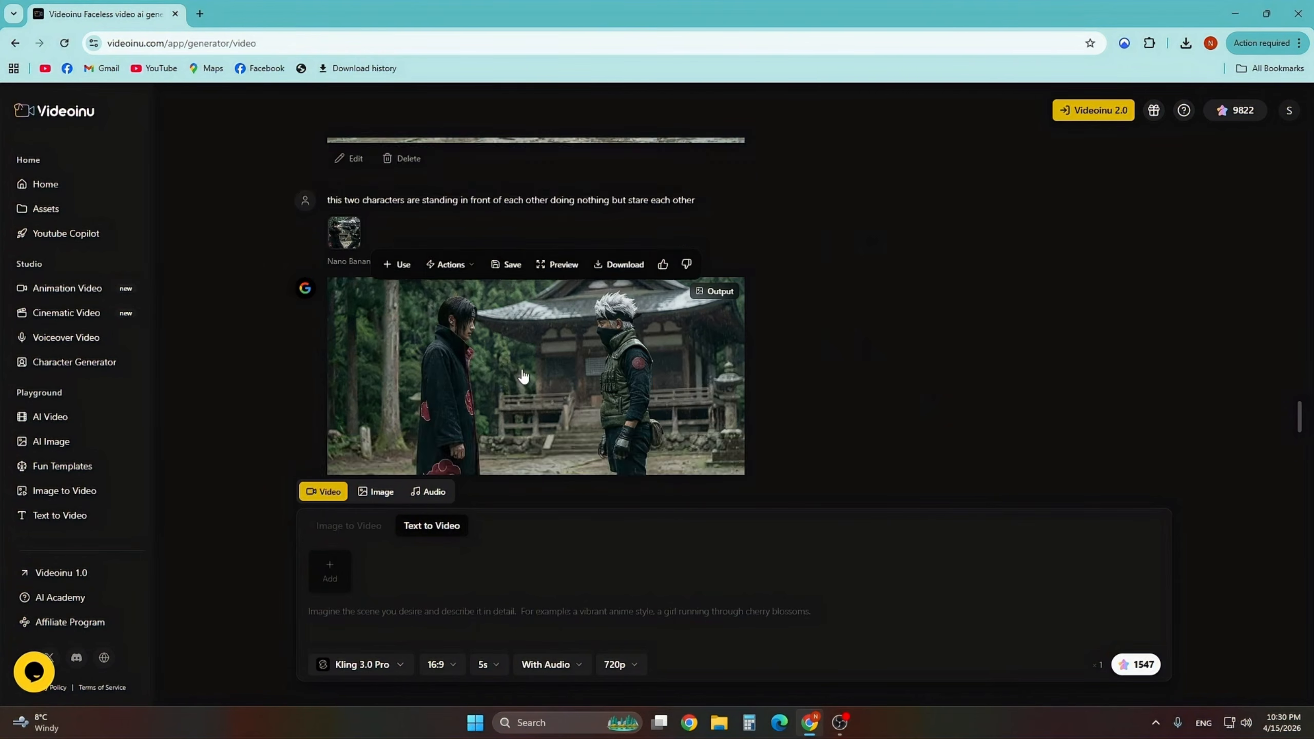
{"action": "scroll", "coordinate": [523, 376], "scroll_direction": "down", "scroll_amount": 3}
{"action": "scroll", "coordinate": [556, 312], "scroll_direction": "up", "scroll_amount": 8}
{"action": "scroll", "coordinate": [559, 324], "scroll_direction": "down", "scroll_amount": 3}
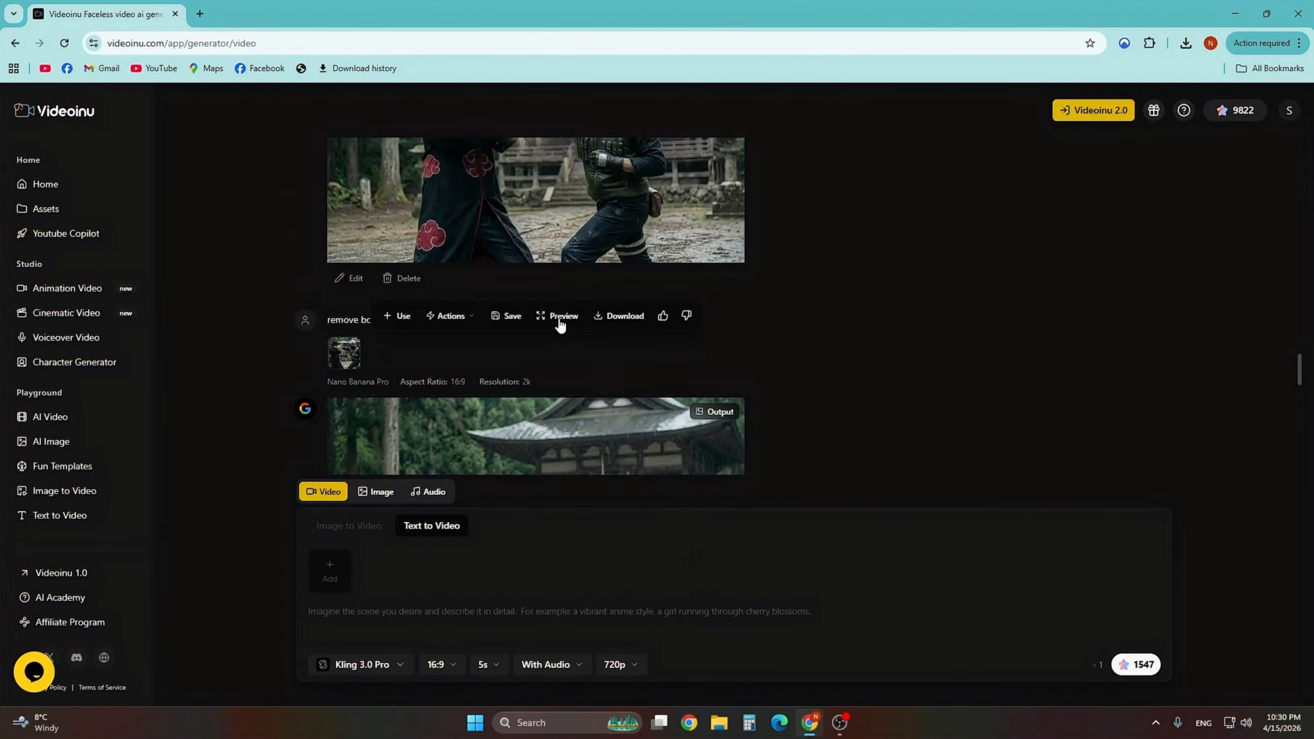
{"action": "scroll", "coordinate": [559, 325], "scroll_direction": "down", "scroll_amount": 8}
{"action": "scroll", "coordinate": [560, 325], "scroll_direction": "up", "scroll_amount": 1}
{"action": "scroll", "coordinate": [559, 325], "scroll_direction": "down", "scroll_amount": 1}
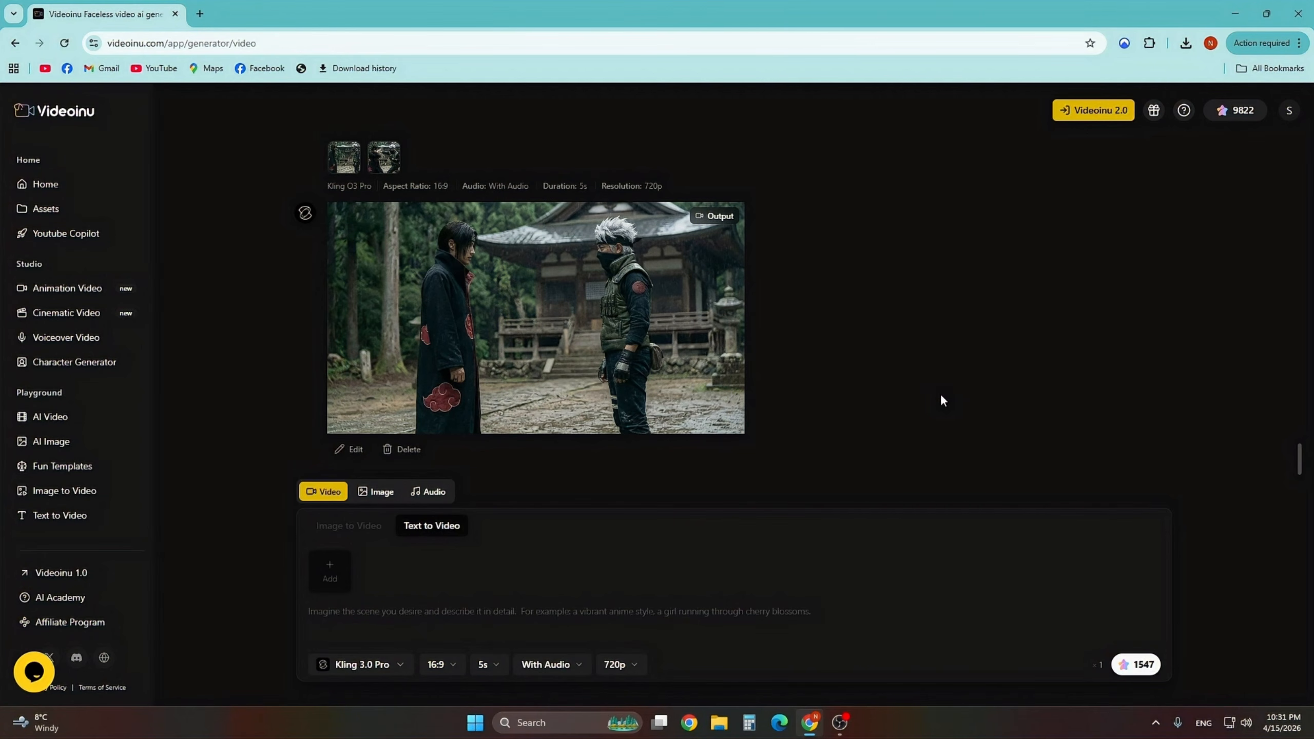
- Switch the generator to audio music generation and open the music prompt field
{"action": "left_click", "coordinate": [434, 496]}
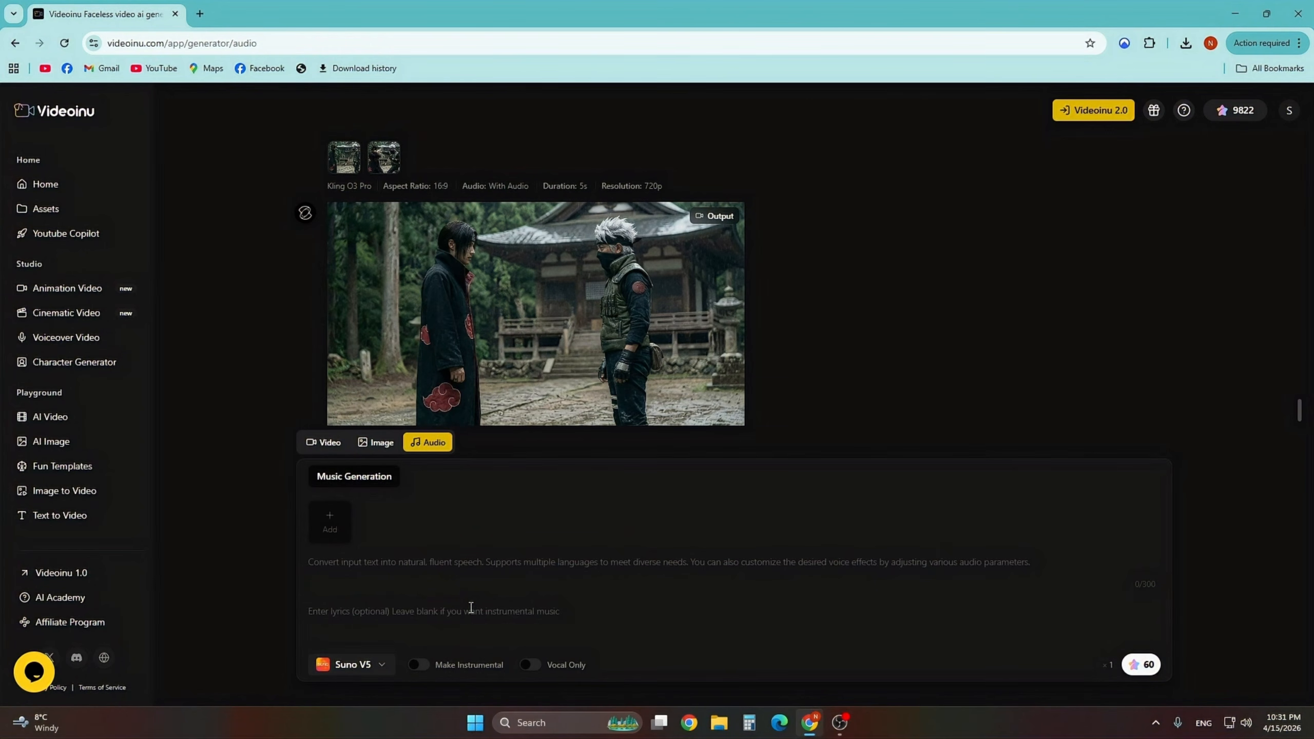
{"action": "left_click", "coordinate": [453, 563]}
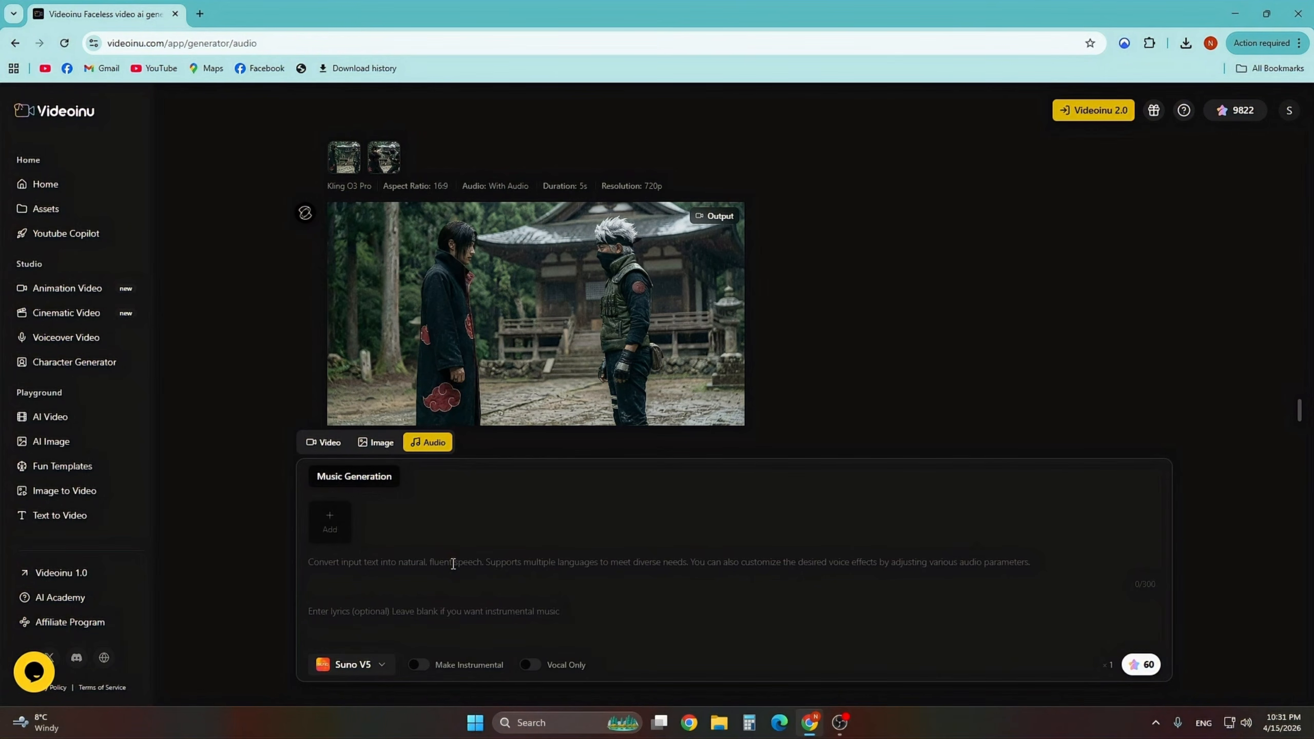
{"action": "type", "text": "asd"}
{"action": "key", "text": "BackSpace"}
{"action": "key", "text": "BackSpace"}
{"action": "key", "text": "BackSpace"}
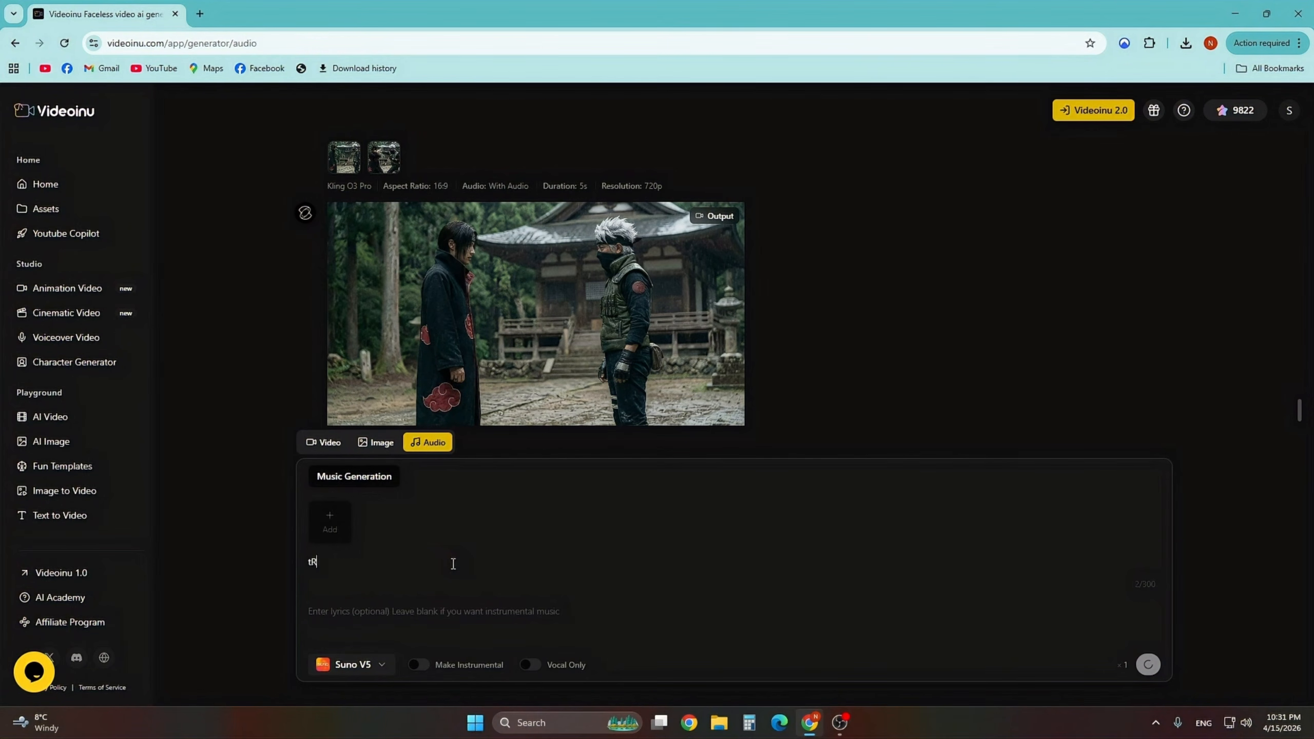
- Enter the music prompt 'Trailer, cinematic, Violin, Drums, Horns' and generate the music
{"action": "type", "text": "Trailer, cine"}
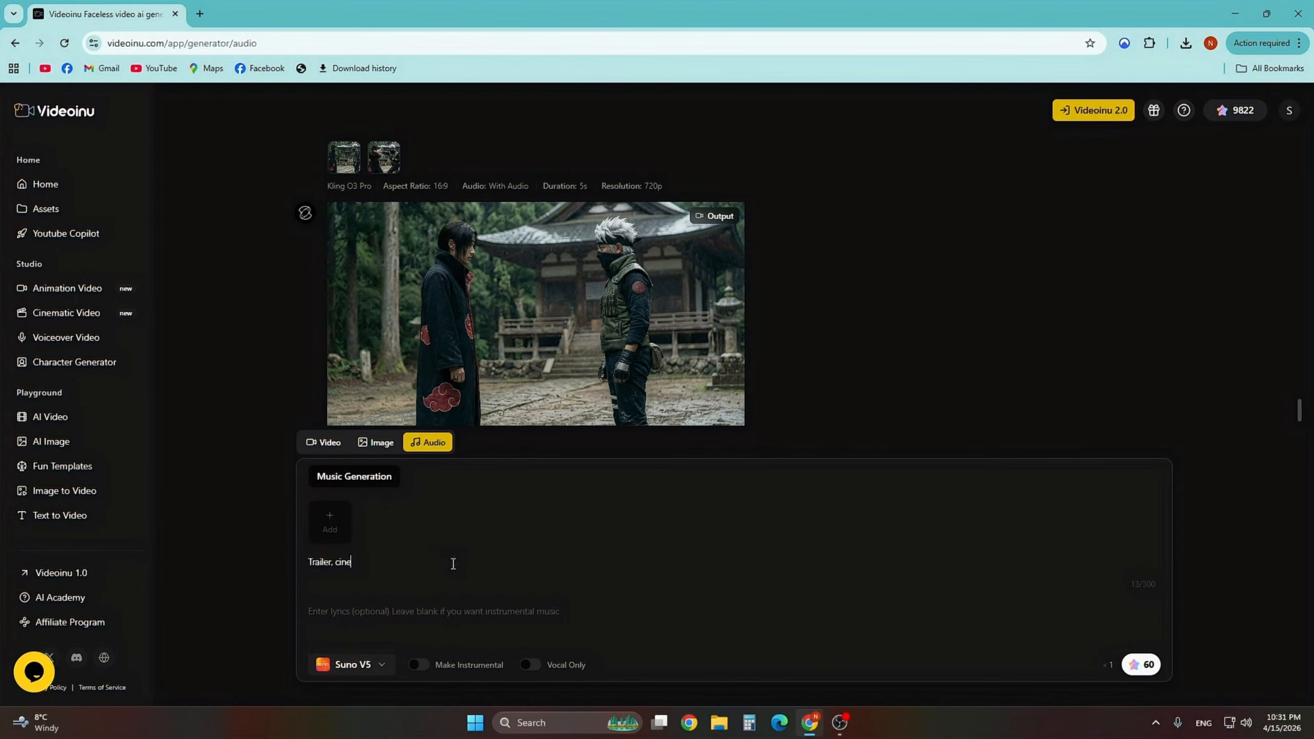
{"action": "type", "text": "matic, V"}
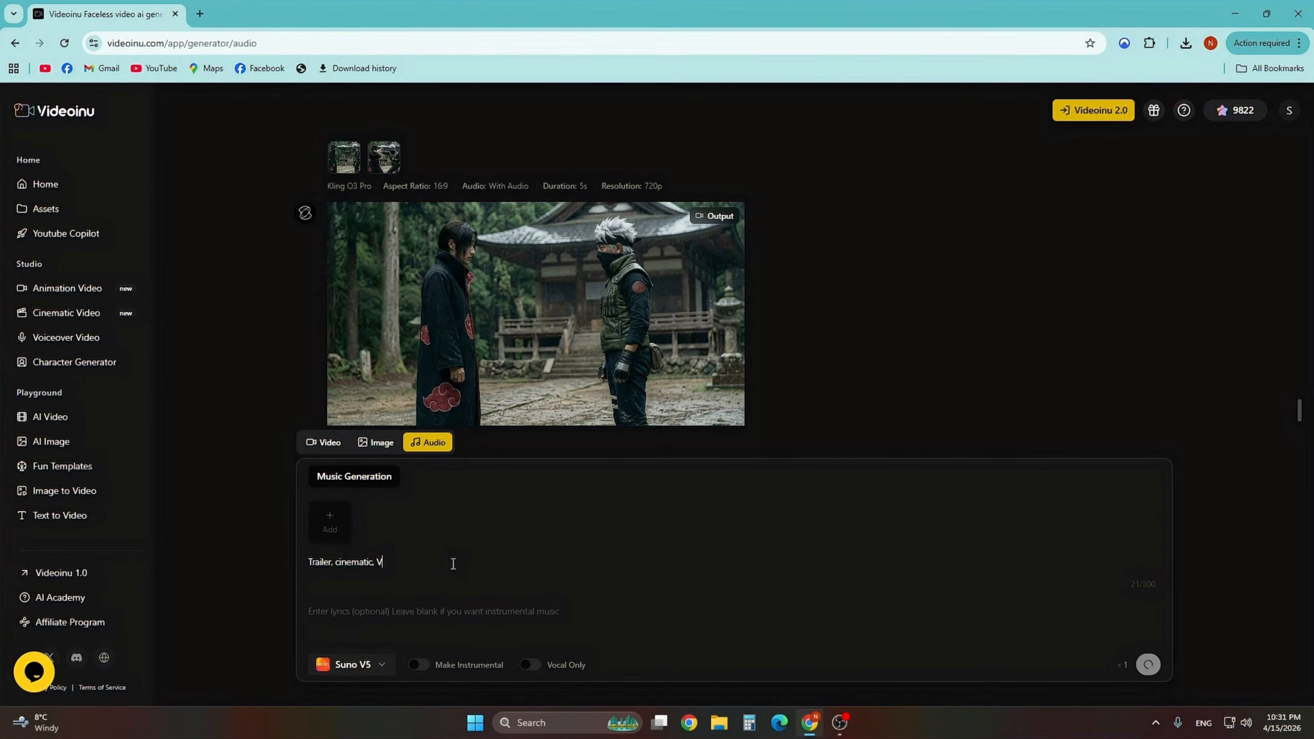
{"action": "type", "text": "iolin, Drums, Horns"}
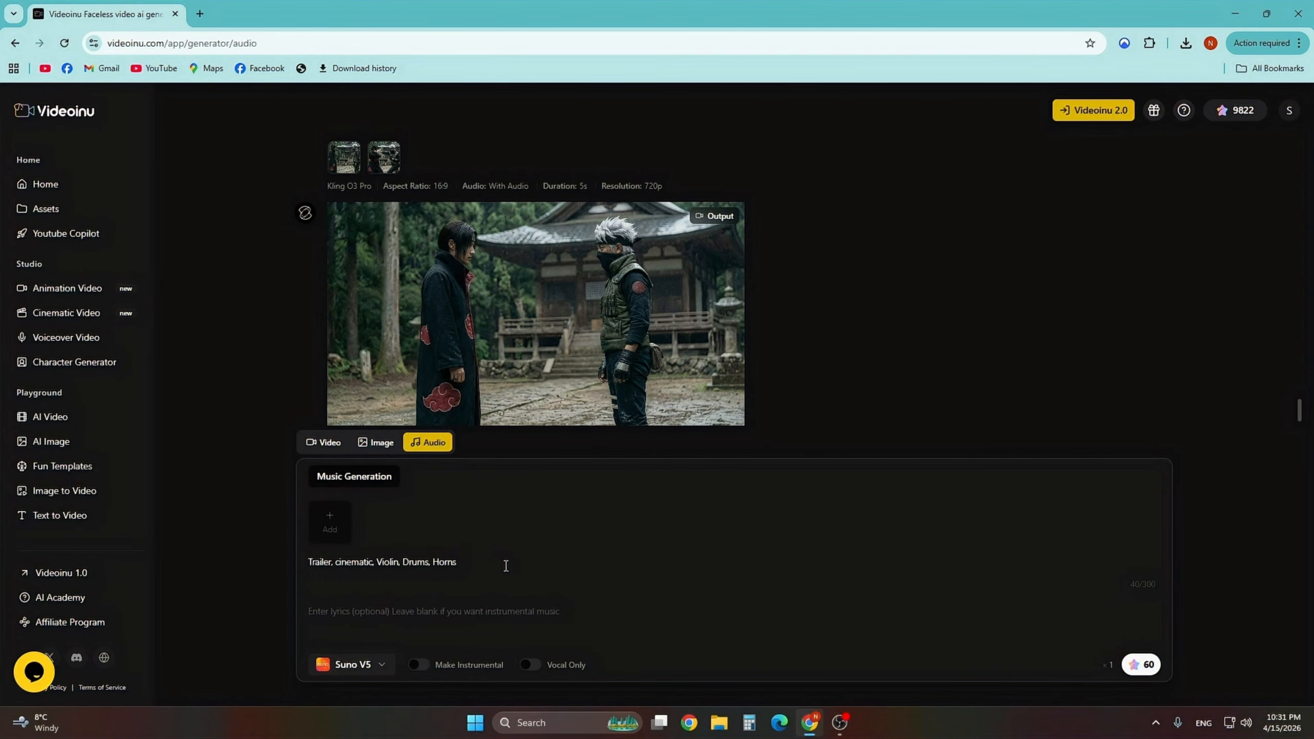
{"action": "left_click", "coordinate": [1132, 667]}
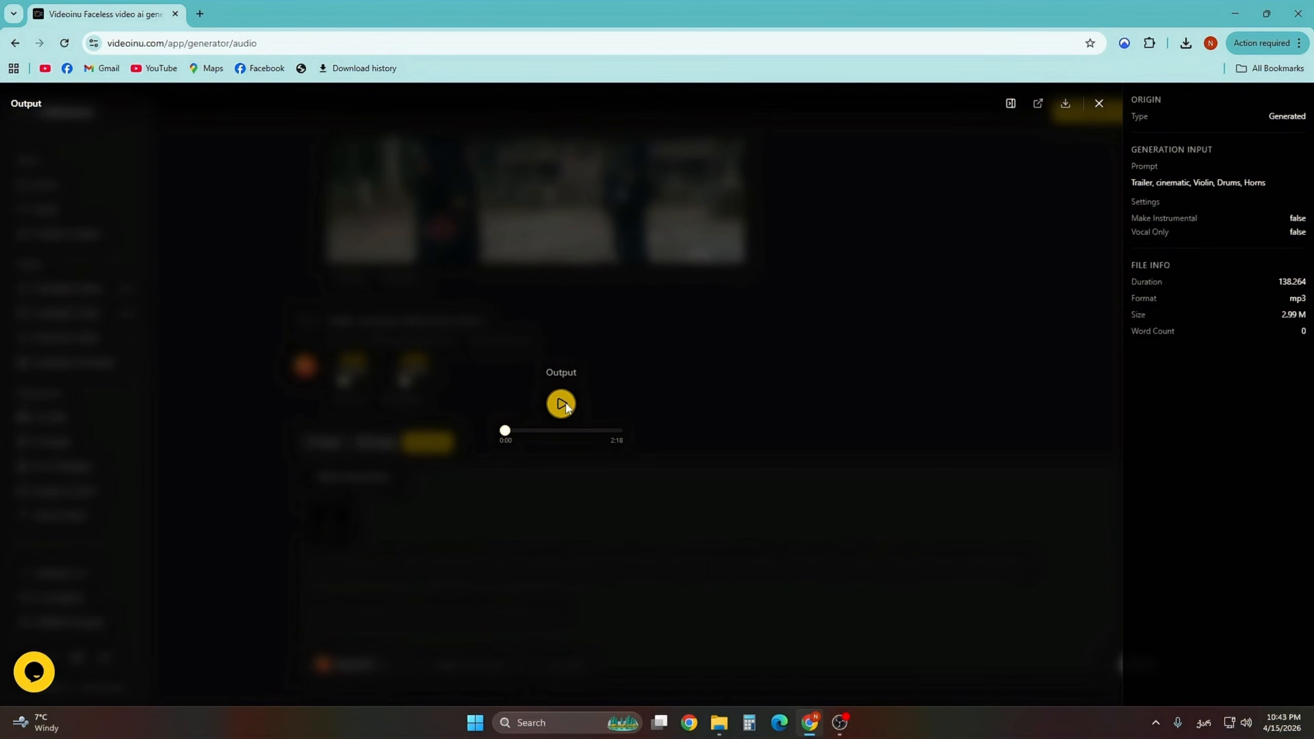
- Open the generated music track in preview, play it, and close the preview
{"action": "left_click", "coordinate": [562, 404]}
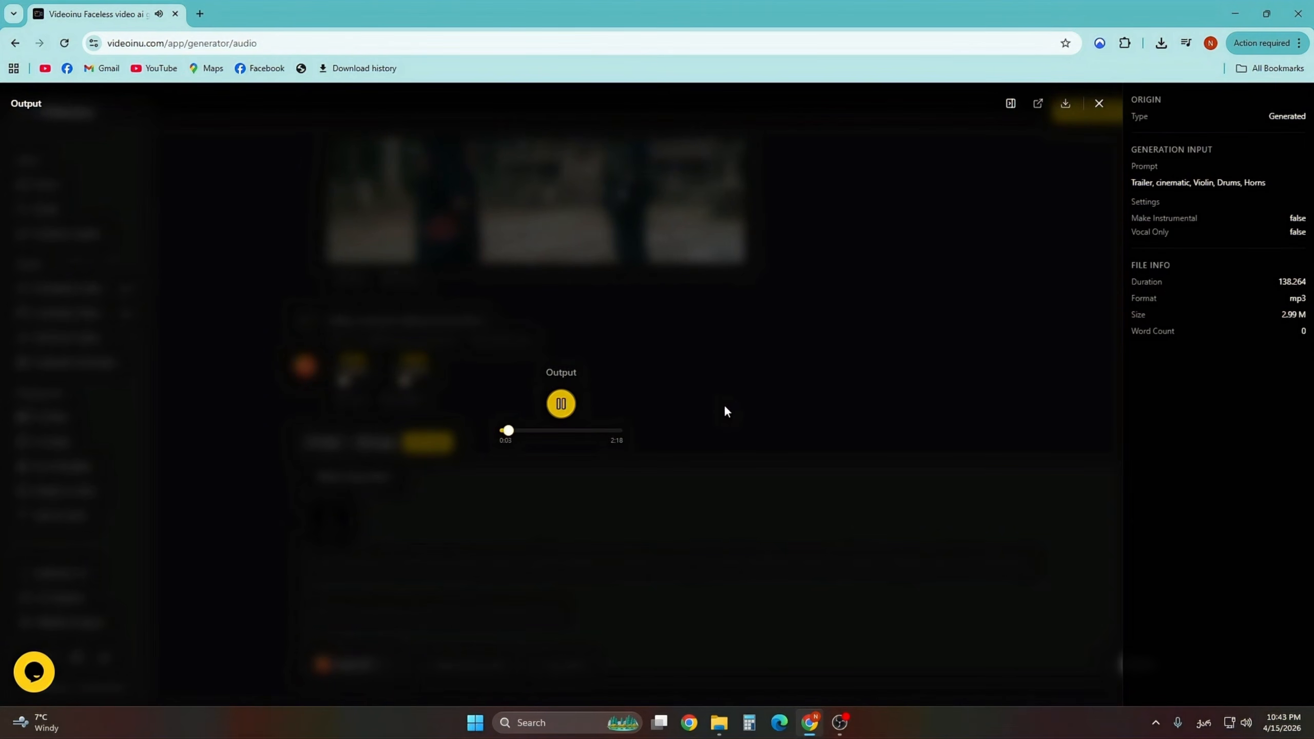
{"action": "left_click", "coordinate": [566, 413]}
{"action": "left_click", "coordinate": [1099, 103]}
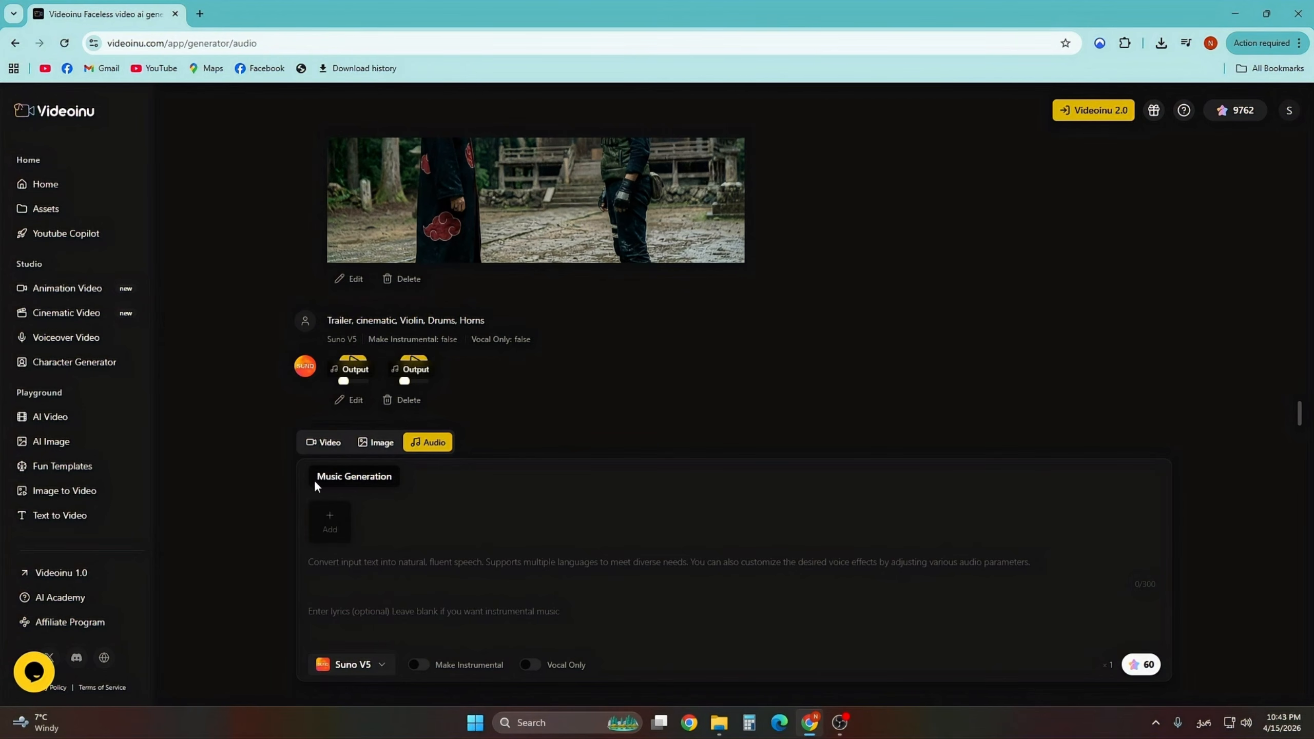
{"action": "left_click", "coordinate": [377, 444]}
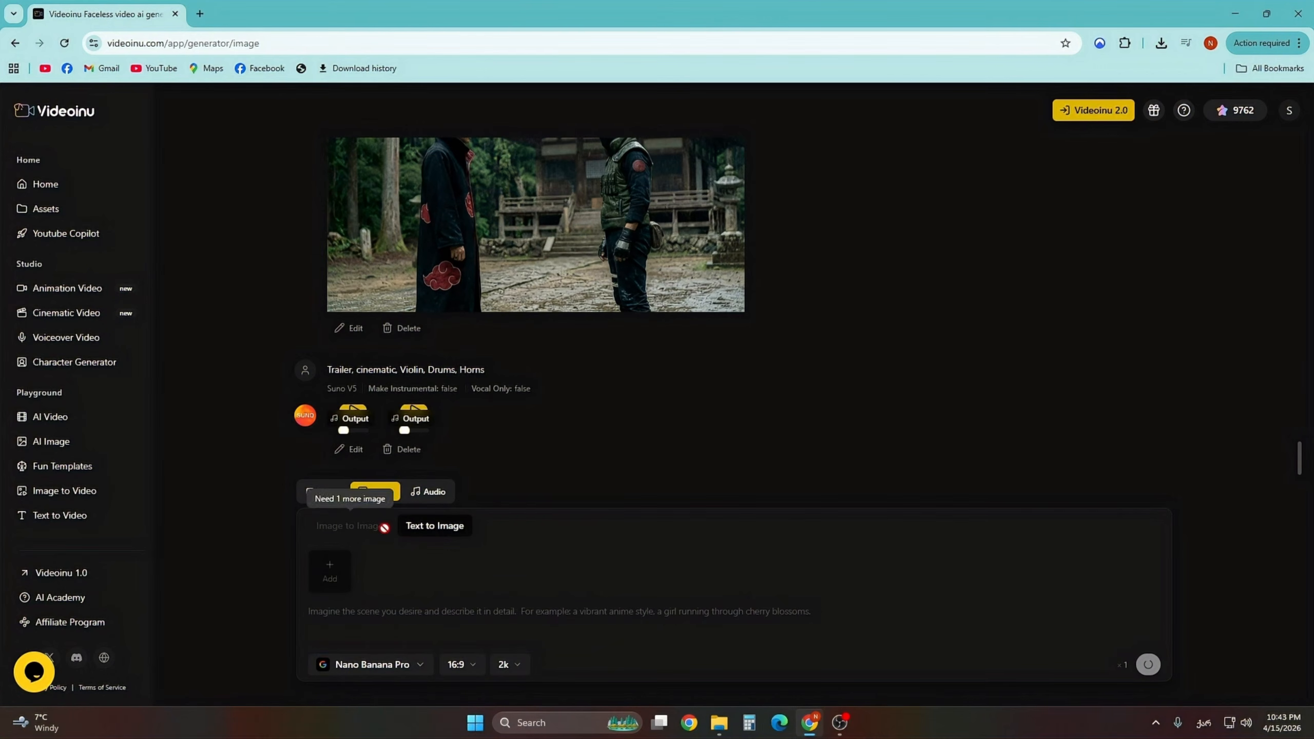
{"action": "left_click", "coordinate": [333, 494]}
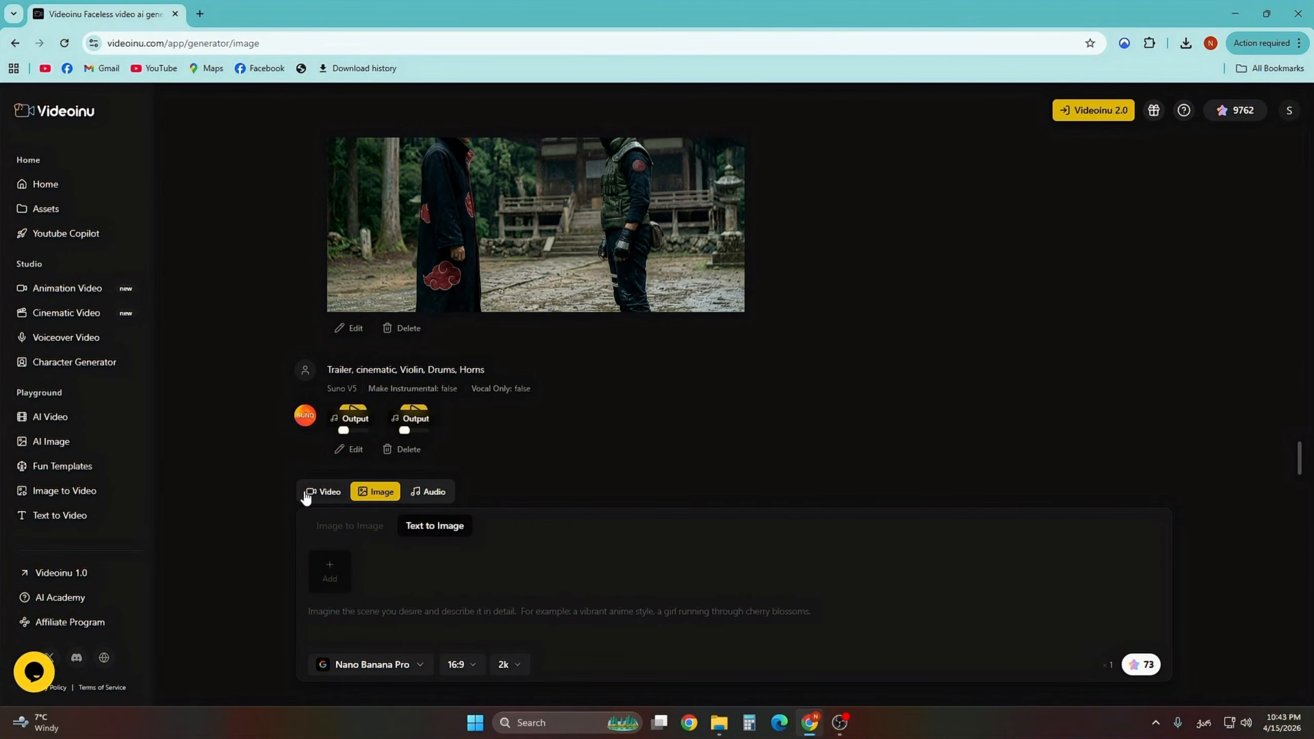
{"action": "left_click", "coordinate": [425, 493]}
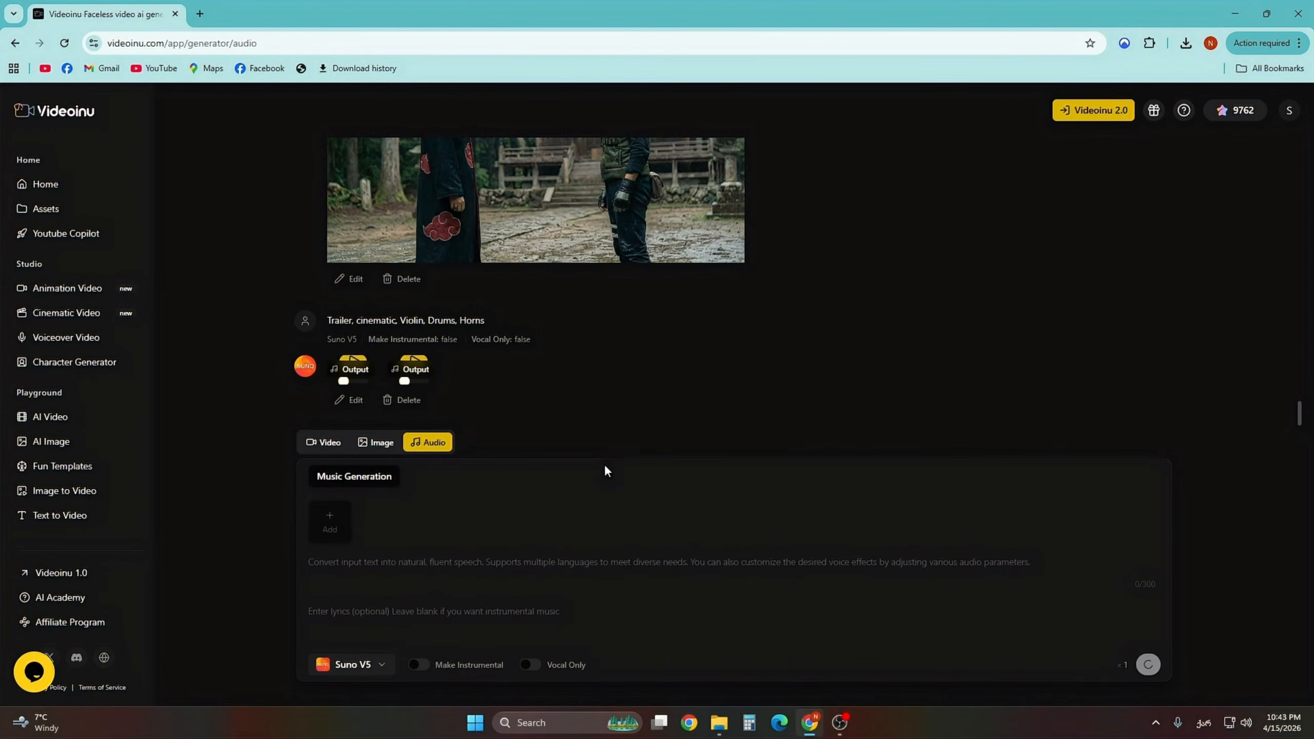